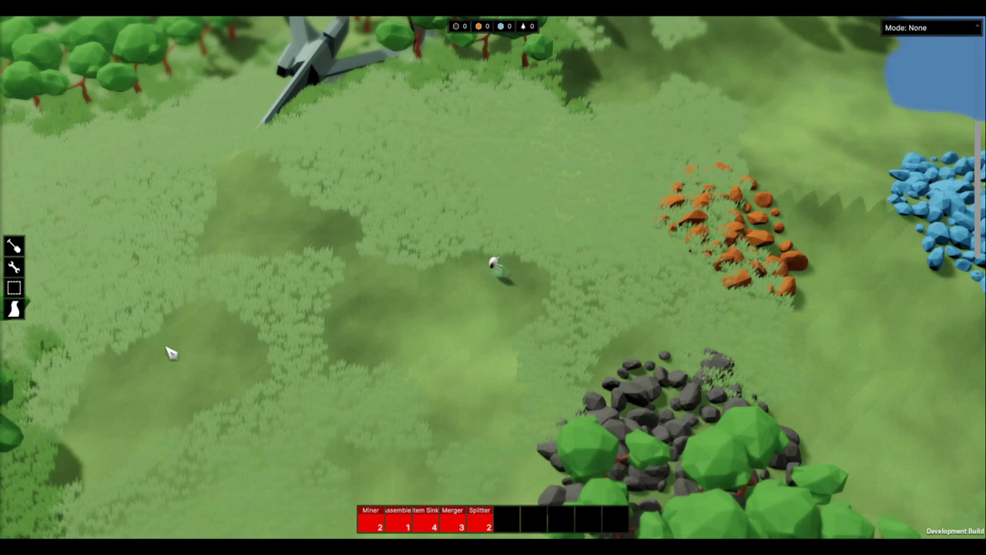
Step: Build a large, roughly square foundation platform on the grass beside the character
left_click(14, 288)
left_click_drag(249, 220, 199, 482)
left_click(240, 443)
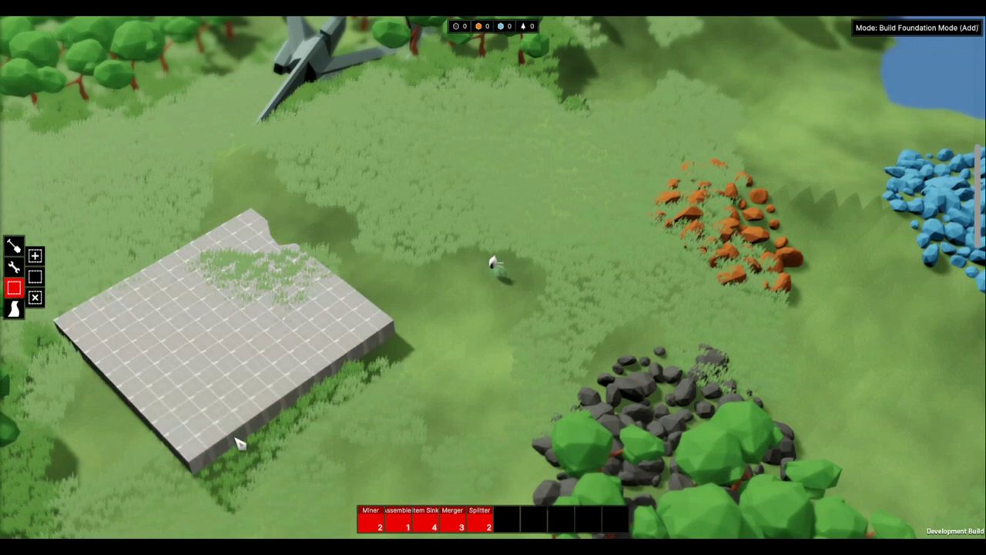
Step: Add a second rectangular foundation area overlapping the existing platform so that it extends towards the dark rocks
left_click(36, 256)
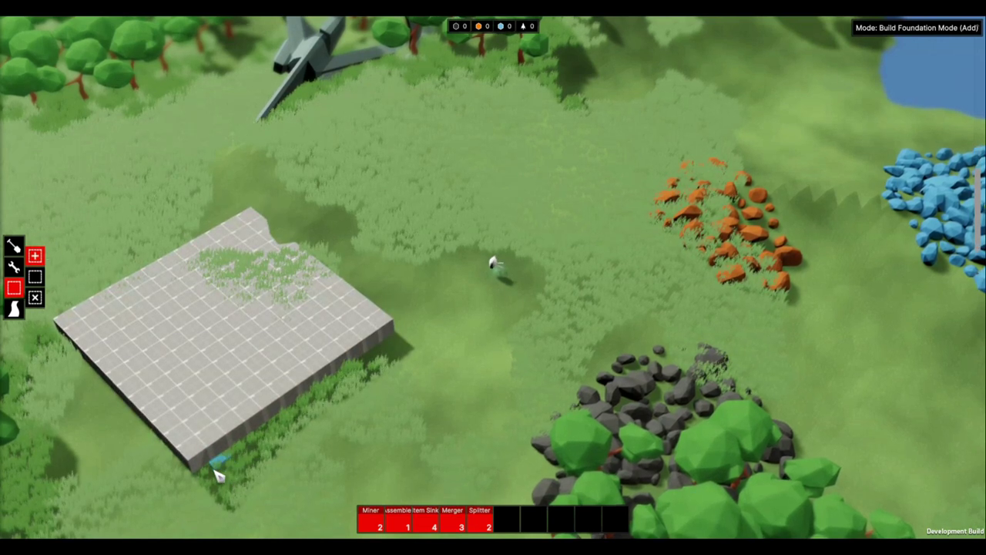
left_click_drag(213, 481, 542, 398)
left_click_drag(371, 381, 375, 357)
key("Return")
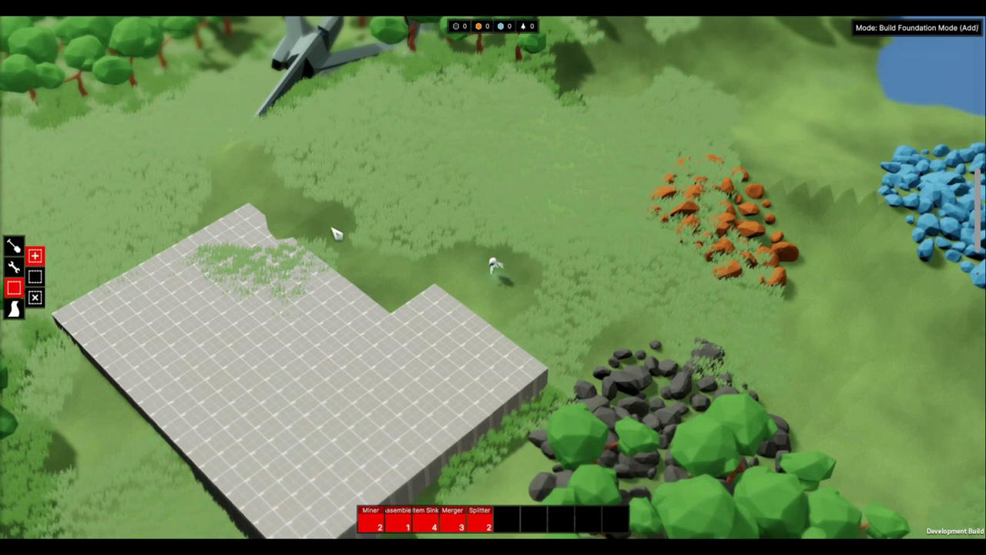
Step: Walk the character onto the extended foundation and look over its whole outline
key("w")
key("a")
key("s")
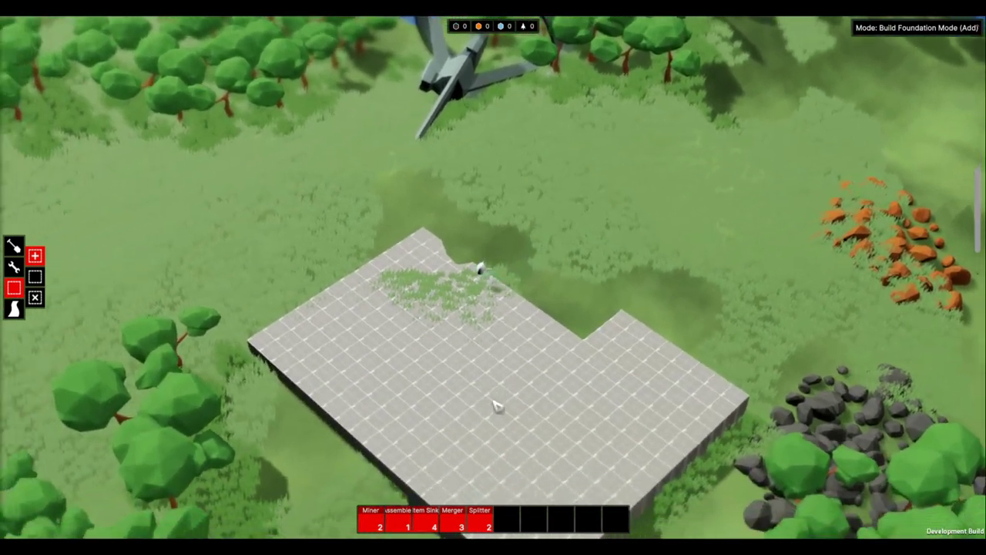
key("d")
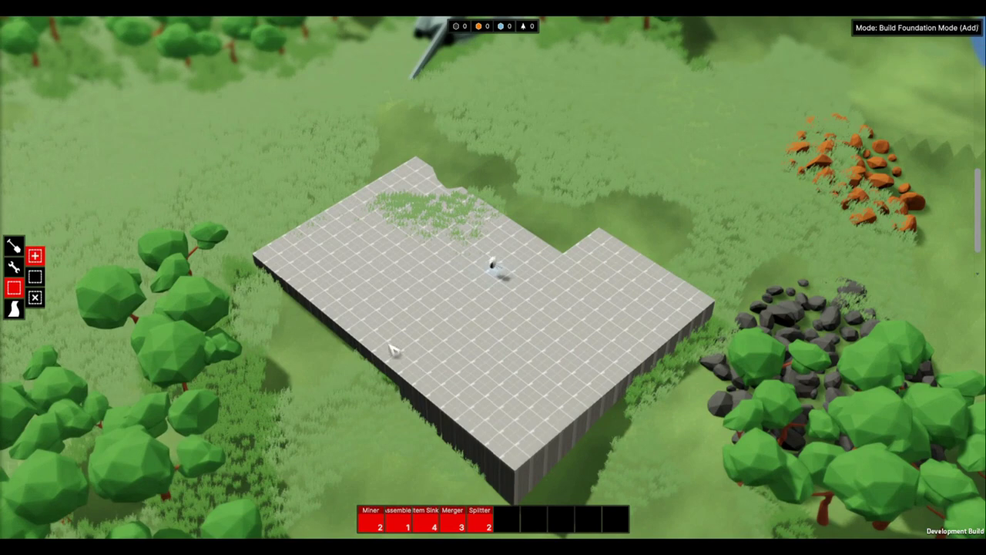
scroll(456, 353, "down", 3)
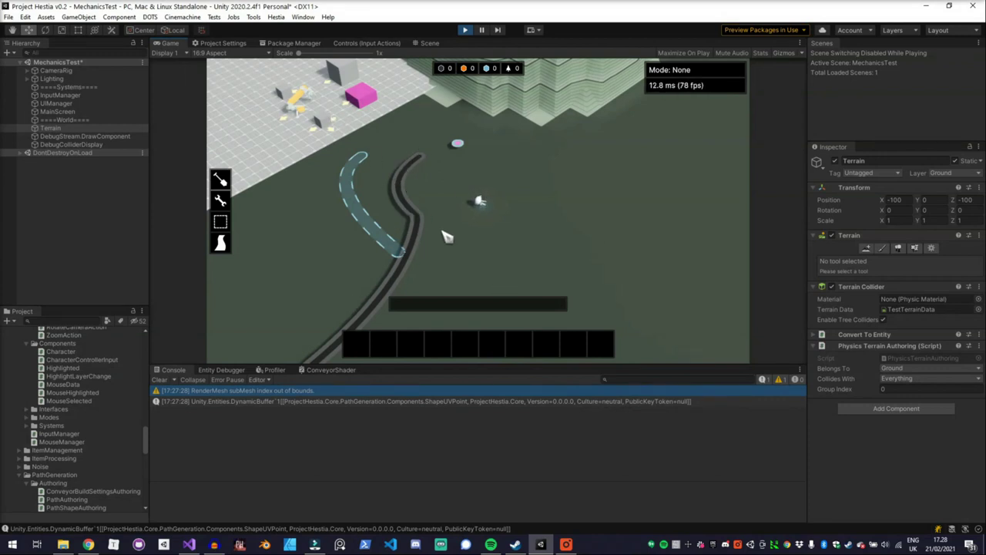
Step: Walk around the running MechanicsTest scene and examine the dark conveyor and the dashed preview path from near and far
scroll(420, 217, "down", 2)
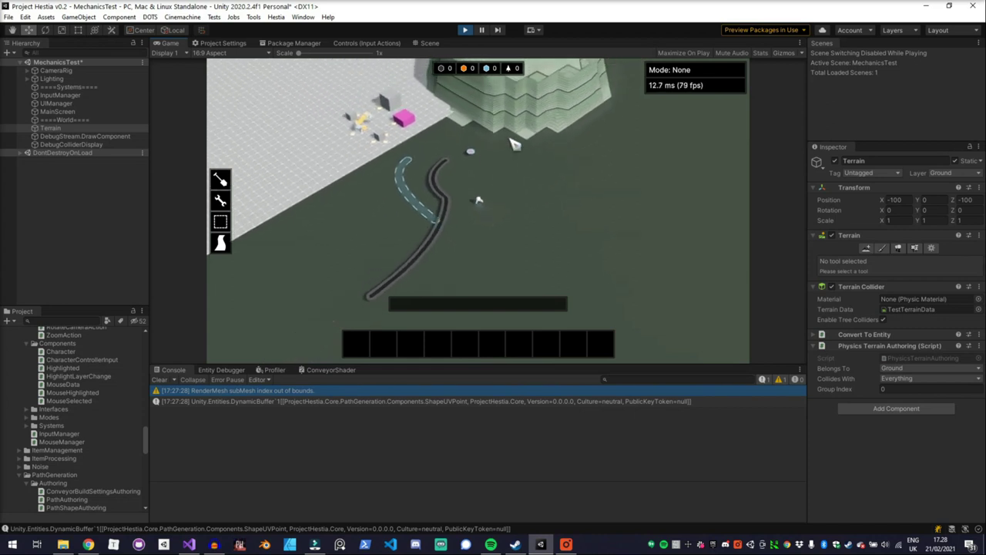
key("w")
key("a")
key("a")
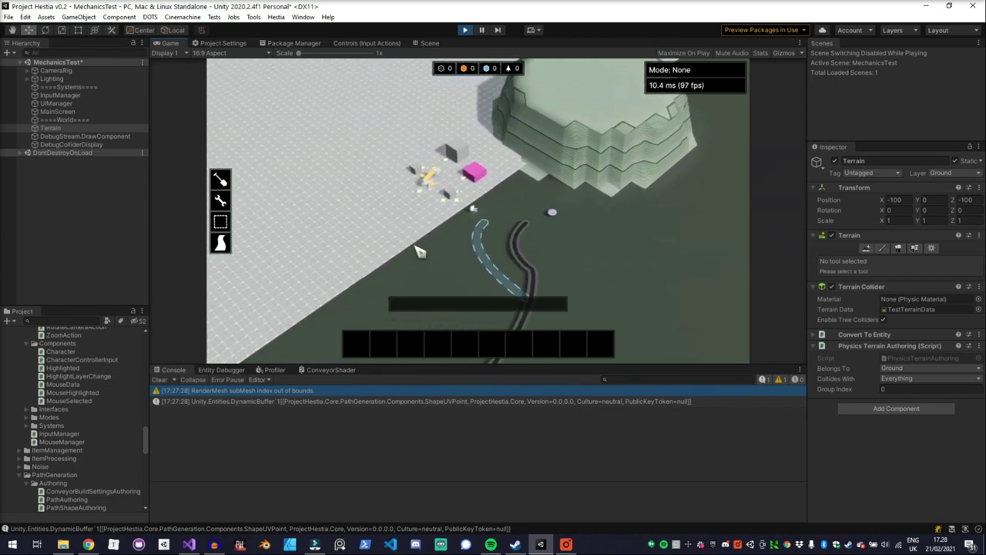
key("s")
key("d")
key("w")
scroll(489, 223, "up", 3)
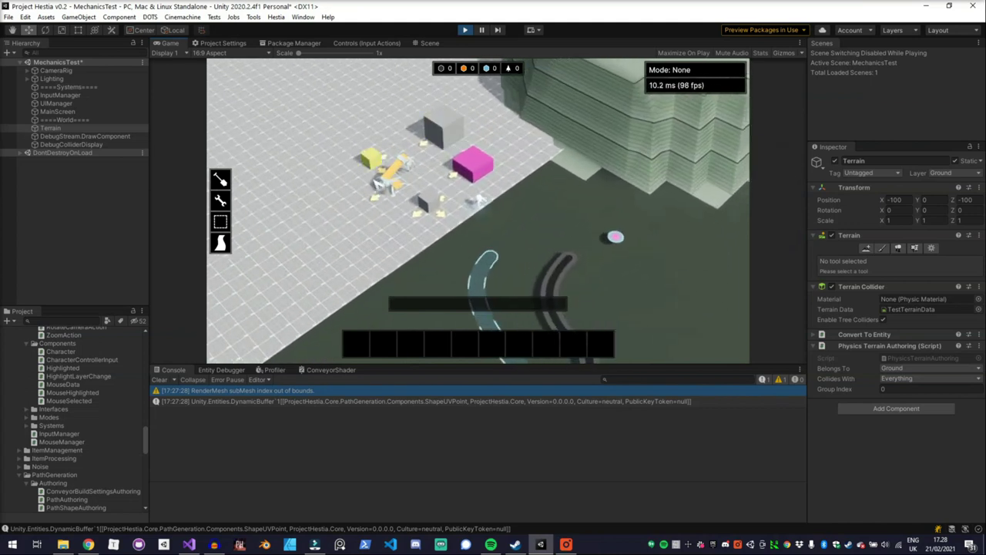
key("s")
key("d")
key("d")
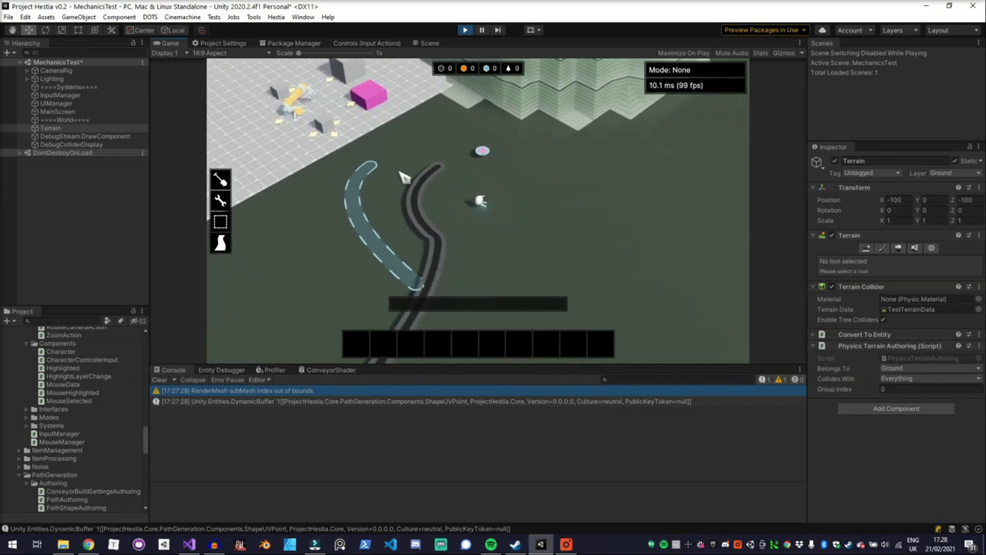
key("s")
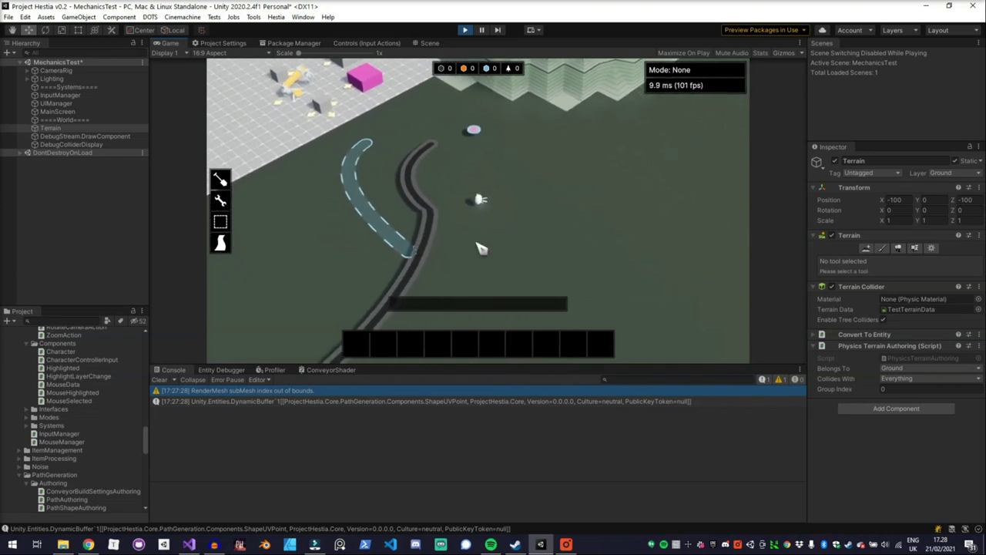
key("w")
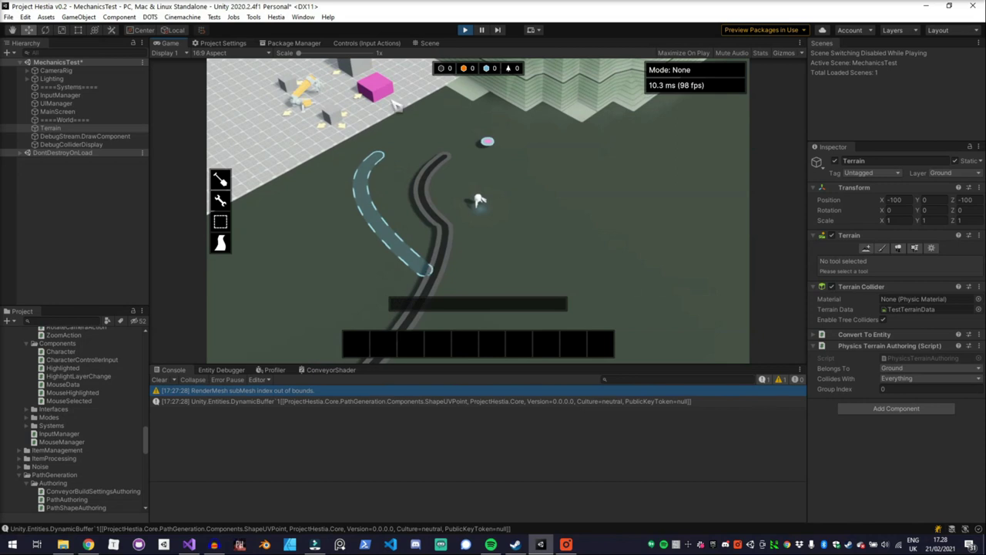
Step: Stop the running game and select the PathSettings object
left_click(429, 44)
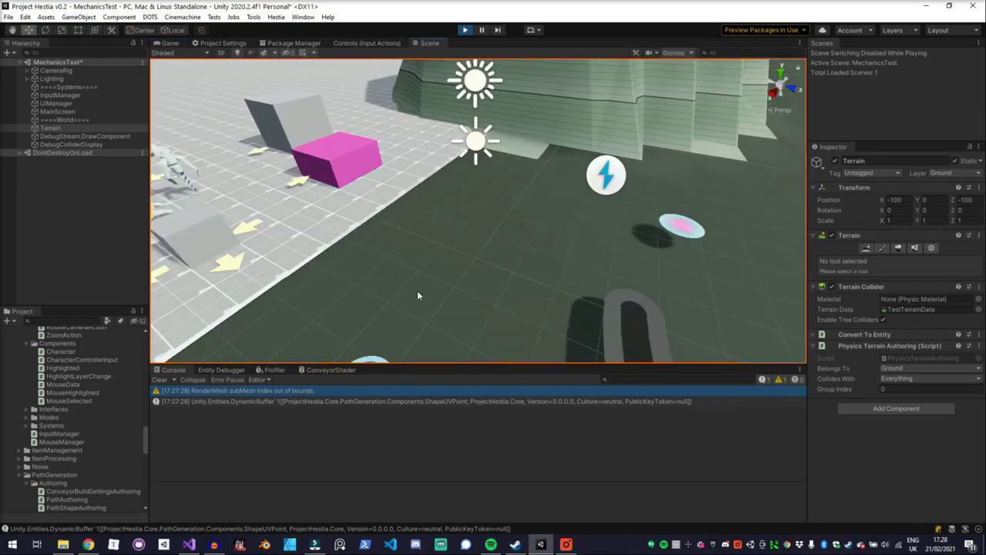
middle_click_drag(417, 292, 448, 216)
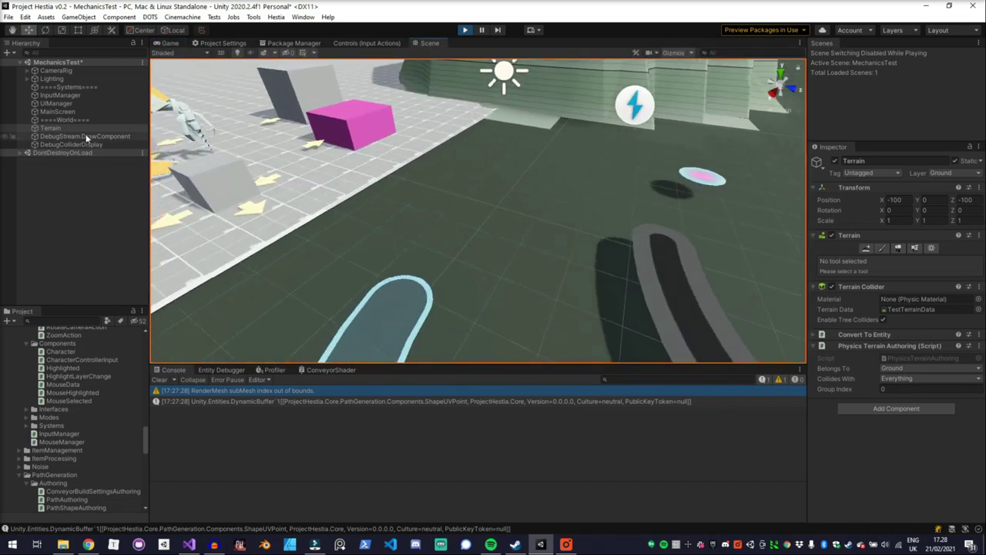
left_click(466, 31)
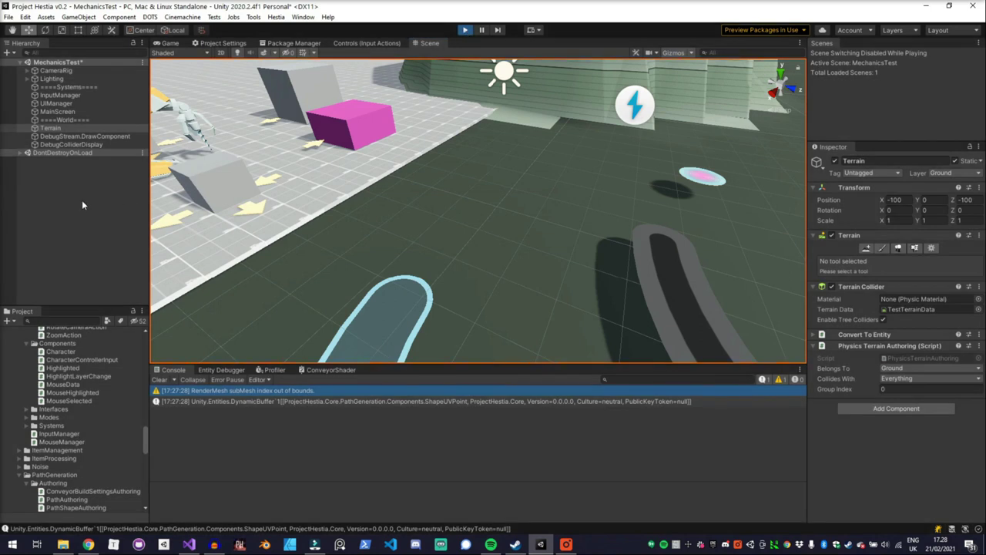
left_click(63, 128)
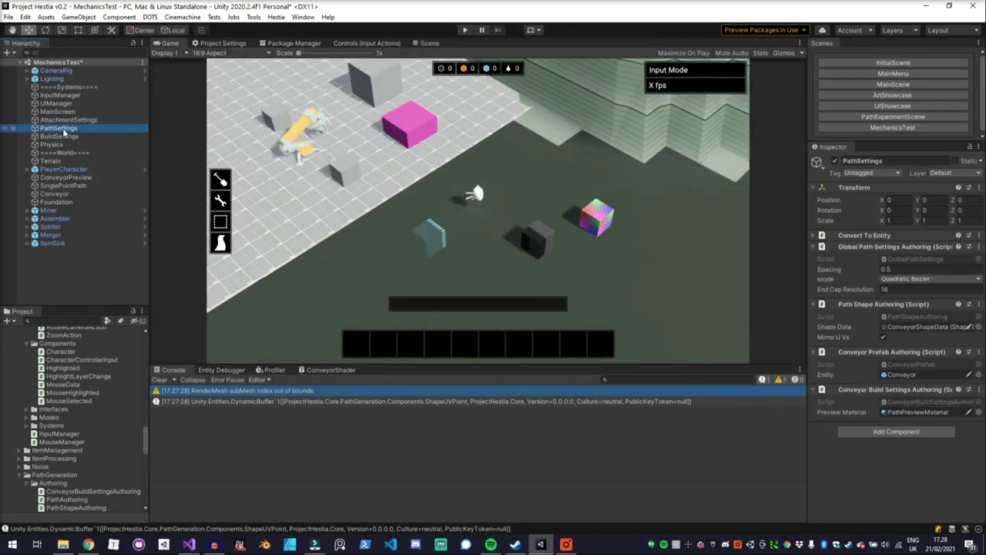
Step: Examine the conveyor cross-section outline of PathSettings up close in the Scene view
left_click(427, 46)
left_click_drag(530, 247, 454, 212, "alt")
scroll(617, 275, "up", 6)
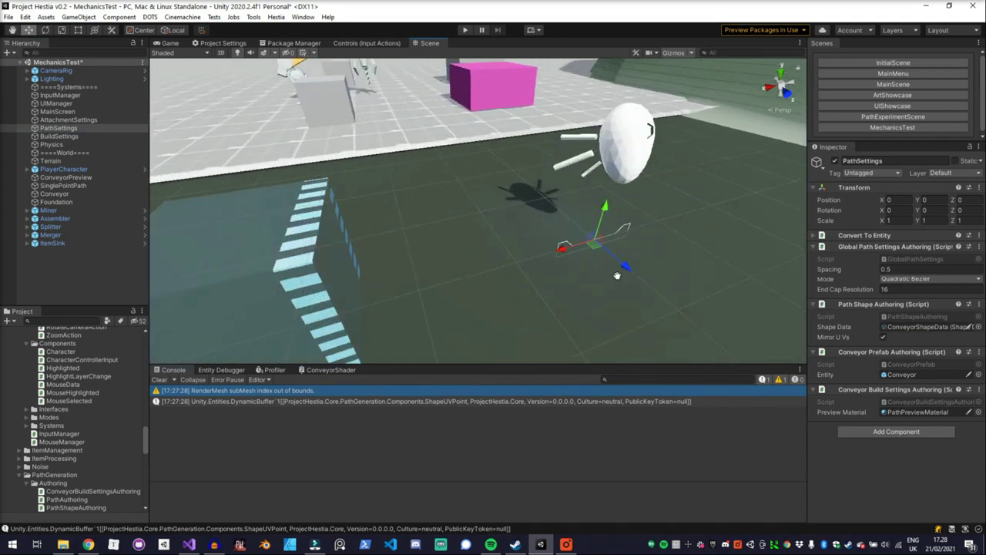
middle_click_drag(617, 275, 408, 247)
left_click_drag(408, 246, 428, 189, "alt")
scroll(451, 314, "up", 5)
scroll(450, 308, "down", 5)
scroll(448, 293, "up", 2)
scroll(449, 293, "down", 1)
middle_click_drag(449, 293, 525, 213)
Step: Open the ConveyorShapeData asset and compare its points with the outline drawn in the scene
double_click(920, 327)
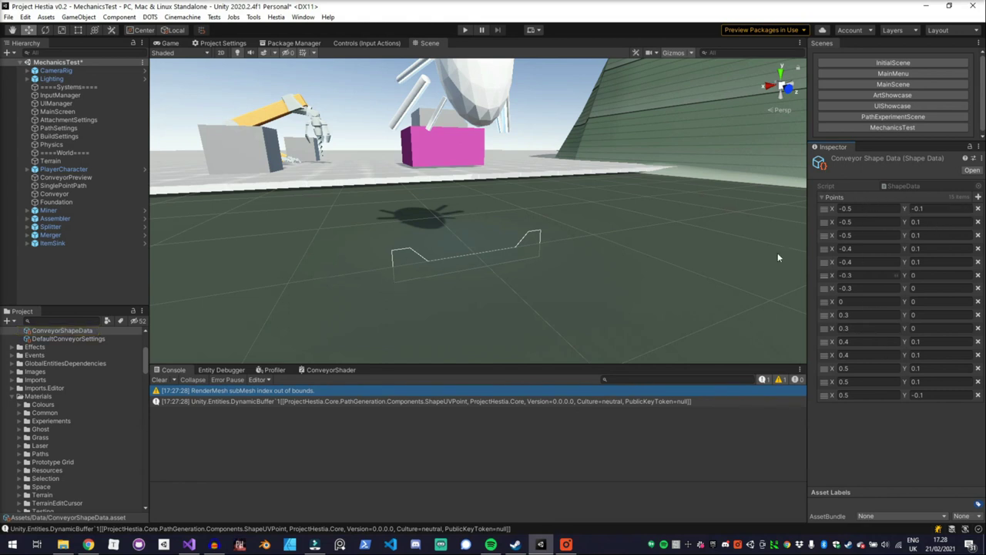
left_click_drag(463, 250, 527, 299, "alt")
right_click_drag(776, 285, 349, 228)
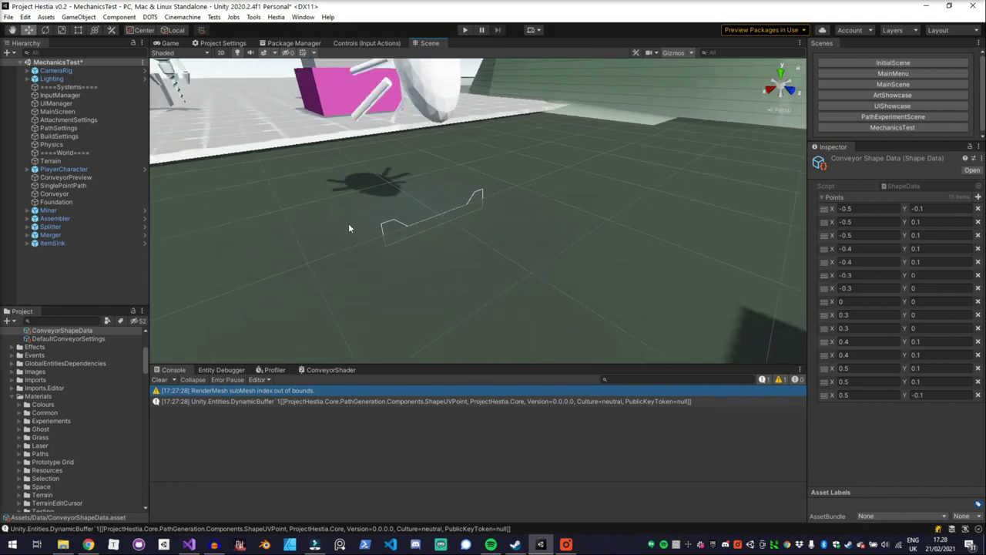
Step: Run the game again and walk the character around the existing conveyor and dashed preview path
left_click(158, 44)
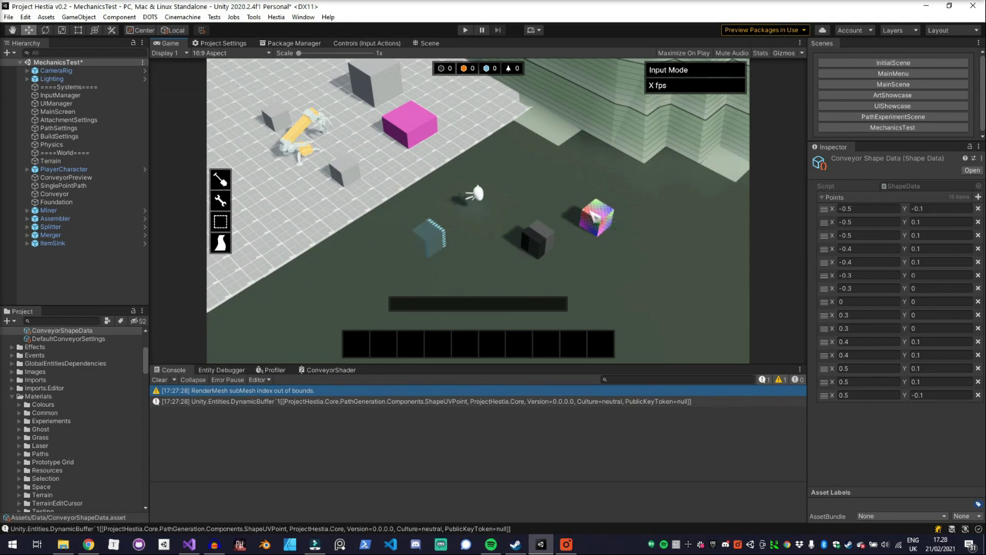
left_click(465, 30)
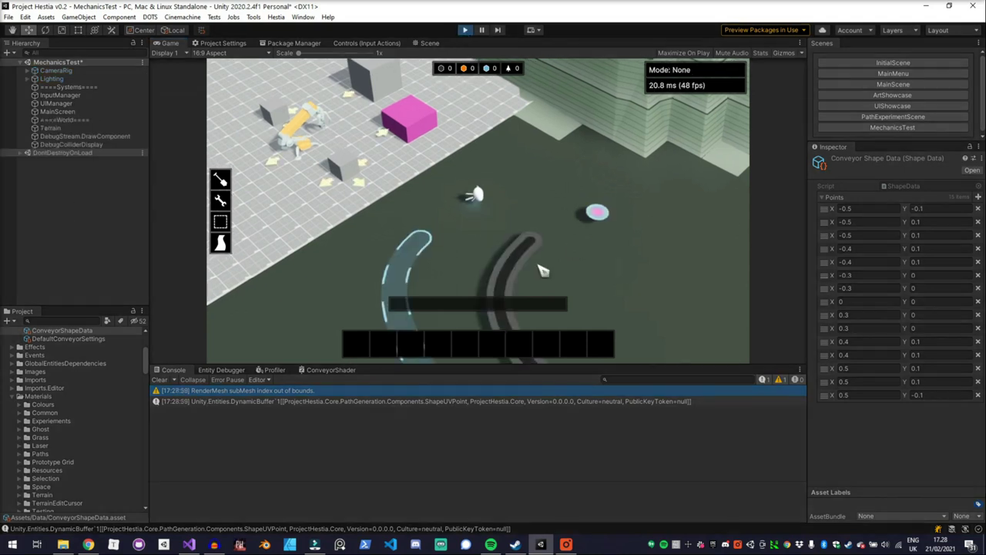
key("s")
key("d")
key("a")
key("s")
scroll(452, 229, "down", 3)
scroll(463, 210, "up", 3)
key("w")
key("d")
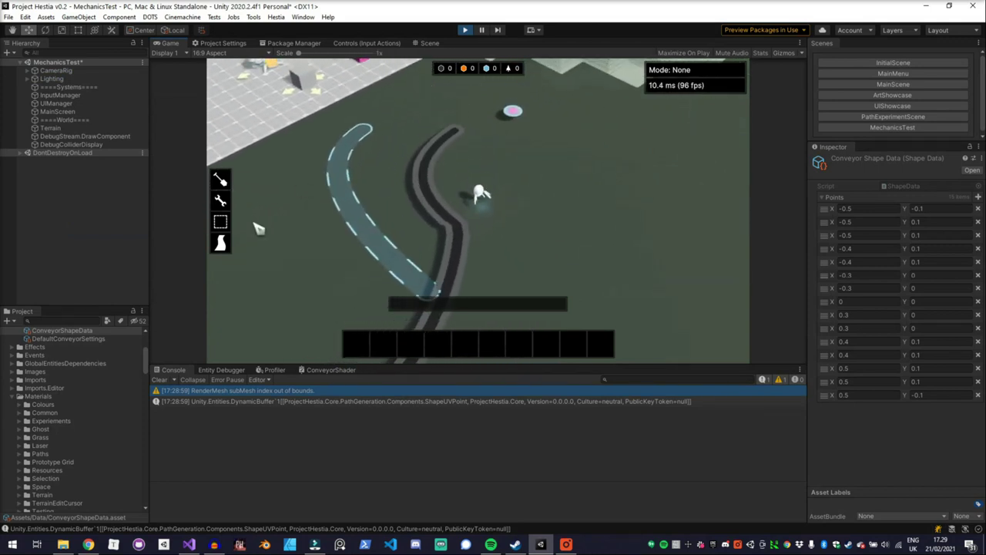
Step: Build a straight conveyor beside the character, from about (-3.7, 0, 7.9) to (2.7, 0, 10.7)
left_click(223, 246)
left_click(566, 168)
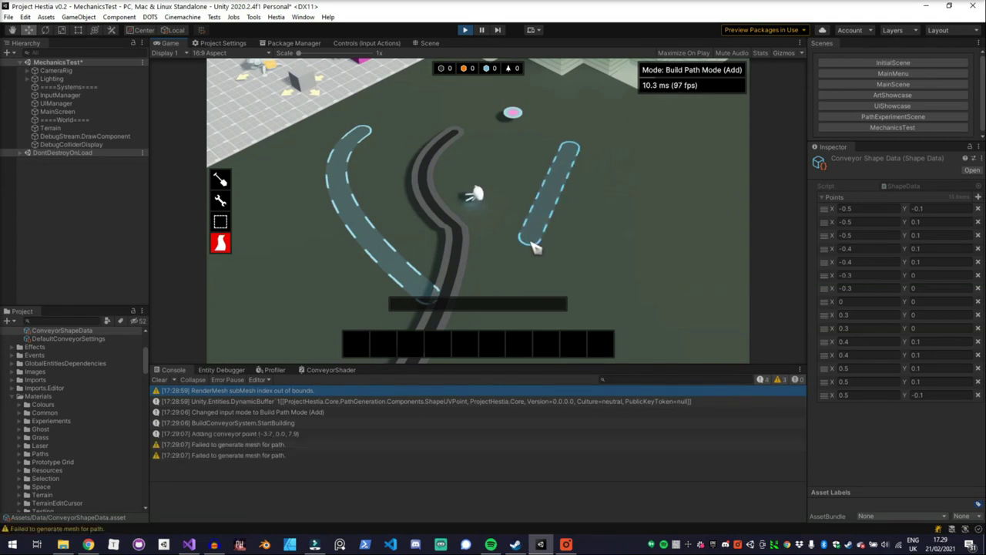
left_click(534, 243)
left_click(533, 243)
Step: Examine the new straight conveyor and its end caps from both sides, then compare it with the other paths
key("s")
key("d")
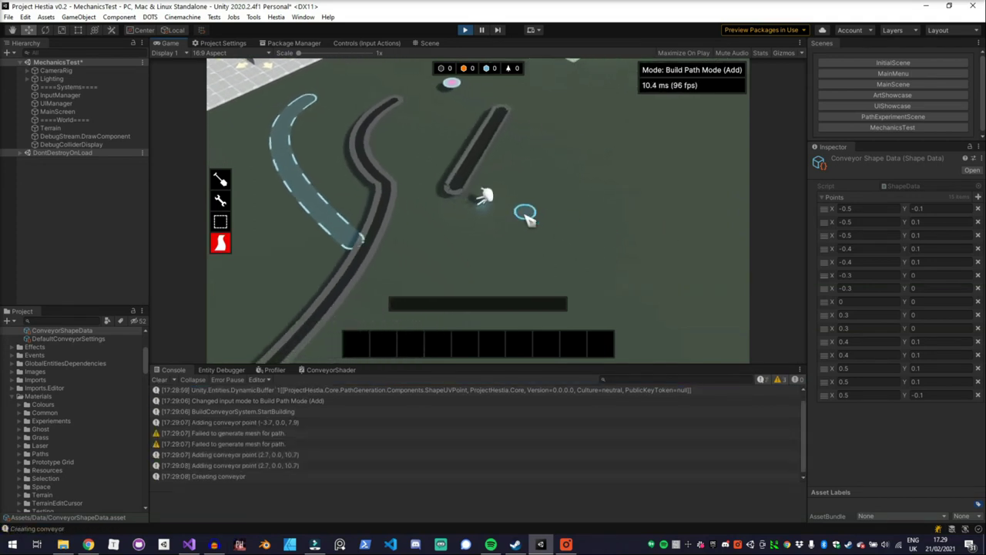
scroll(462, 204, "up", 3)
key("w")
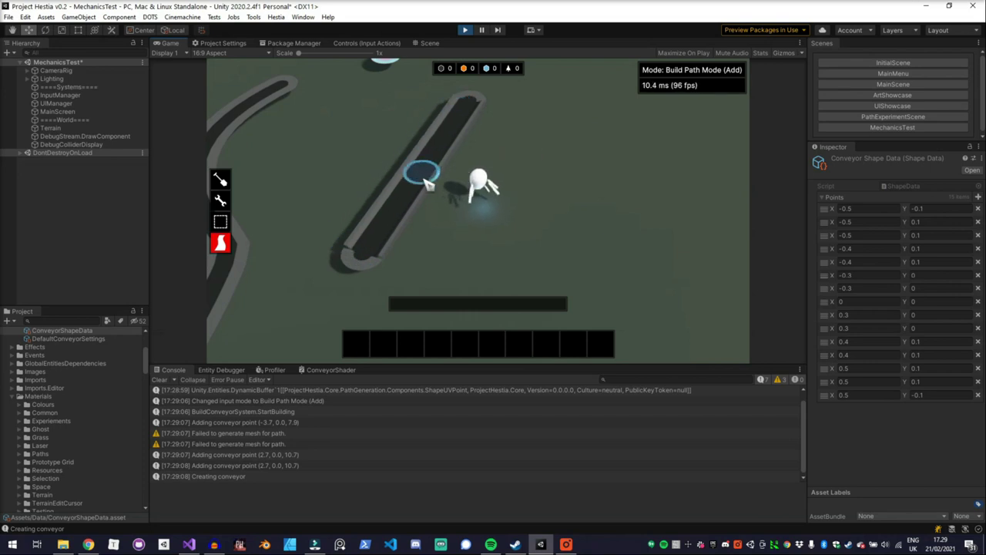
key("e")
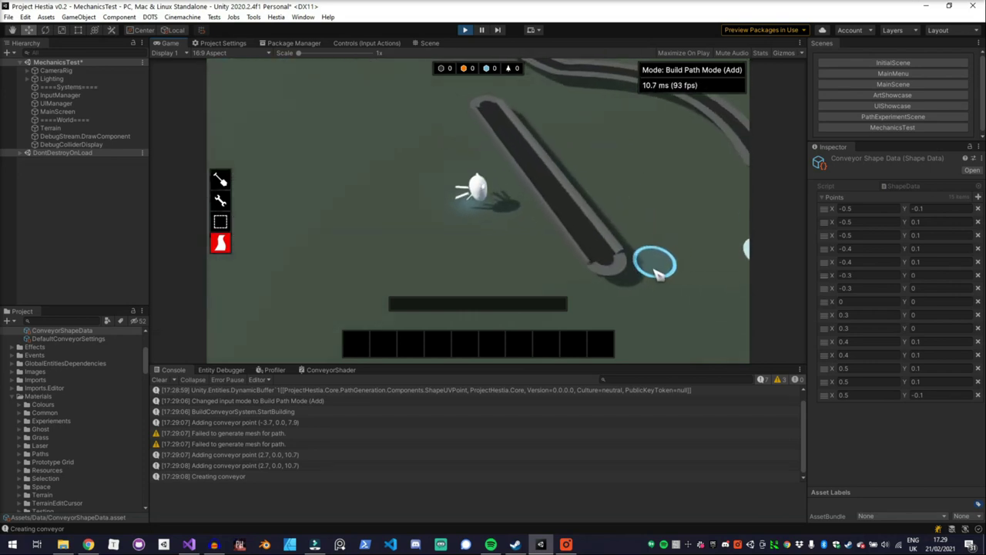
key("s")
key("d")
scroll(563, 257, "down", 3)
key("w")
key("q")
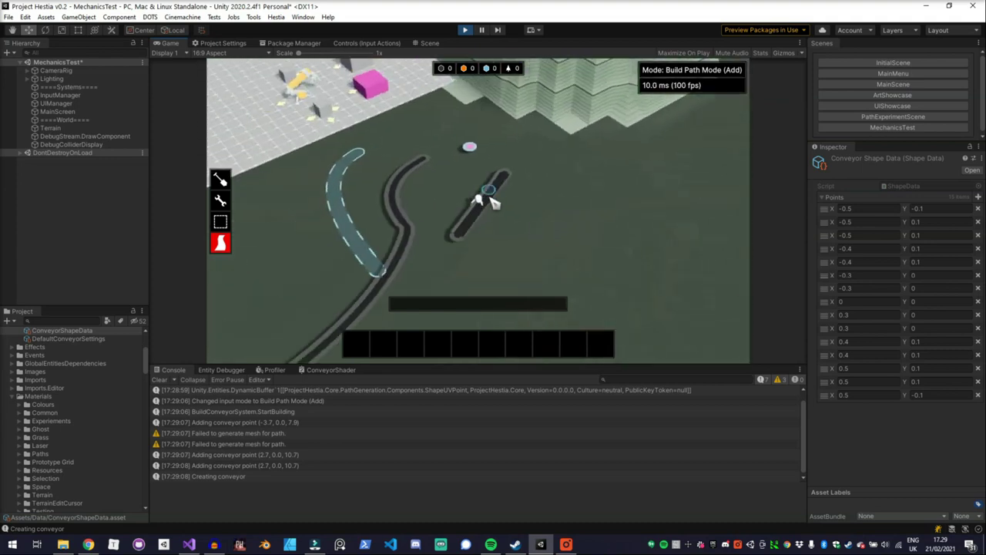
key("s")
key("a")
key("w")
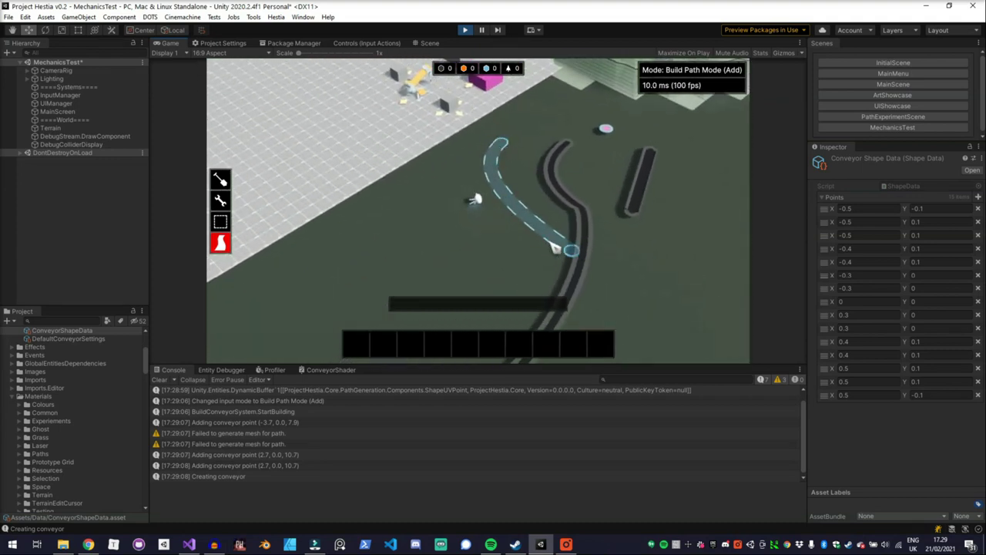
Step: Build a curved three-point conveyor beside the dashed path, starting at about (8.7, 0, -0.1) and bending through a control point at about (22.6, 0, -0.6)
left_click(453, 184)
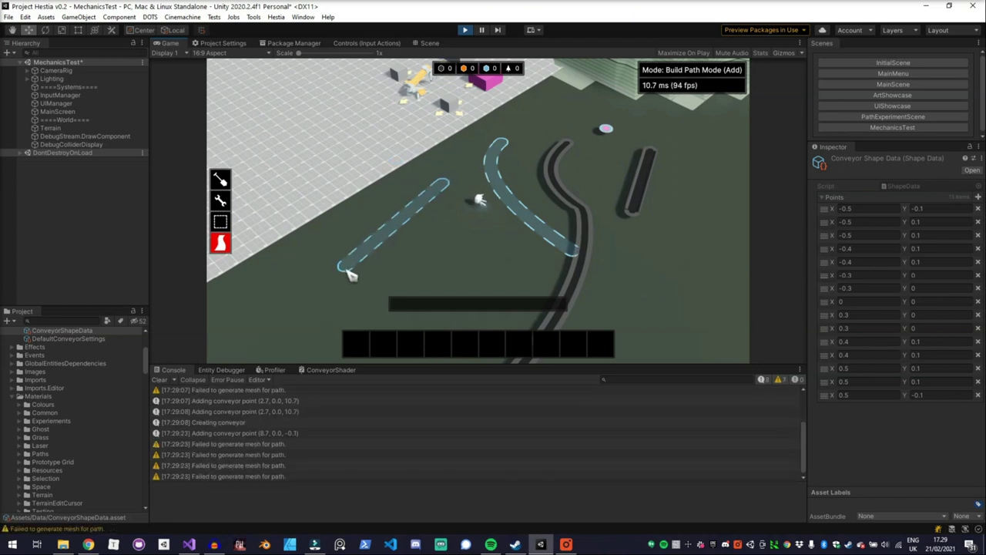
key("s")
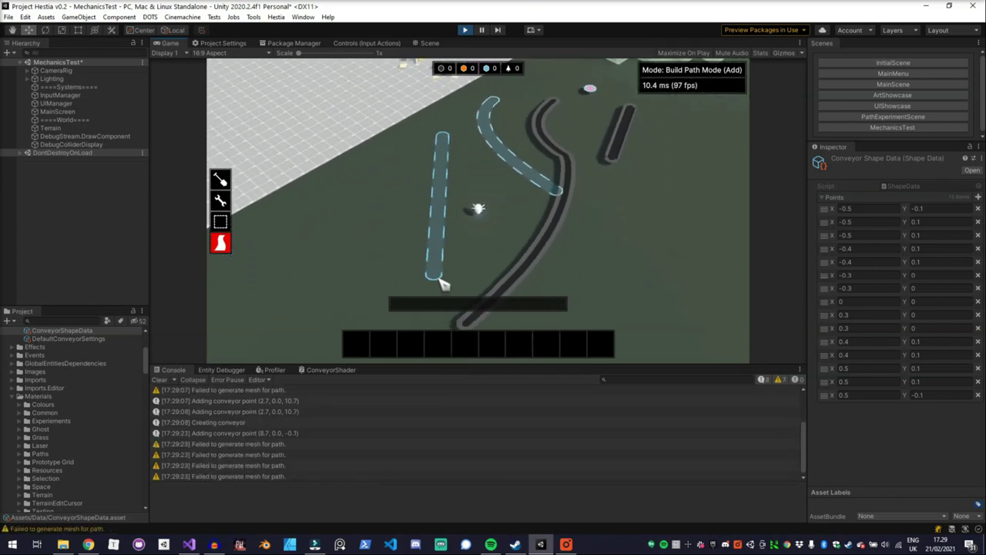
left_click(287, 215)
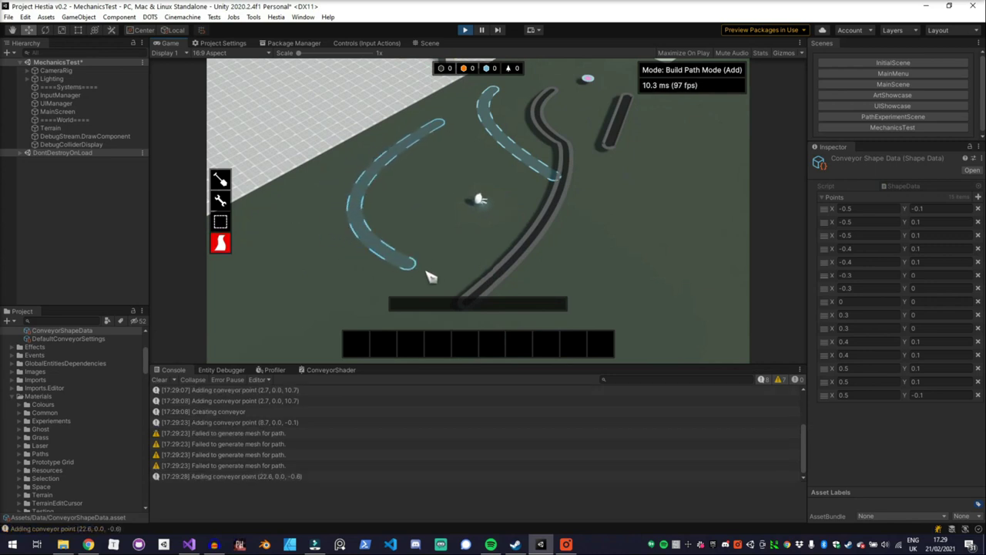
left_click(466, 251)
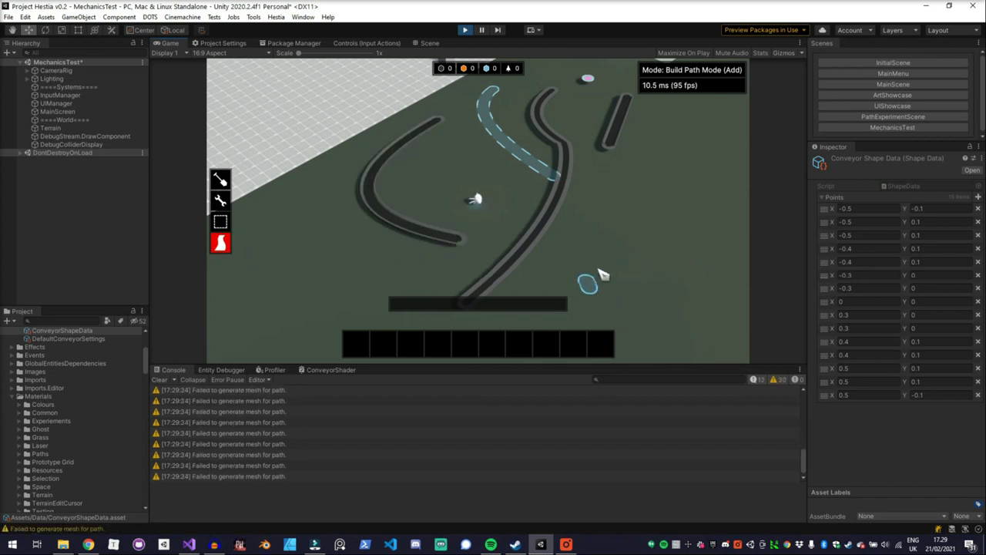
Step: Build another curved conveyor on the far side of the long one, bending at about (6.8, 0, 12.2) and ending at about (1.0, 0, 18.5)
left_click(588, 286)
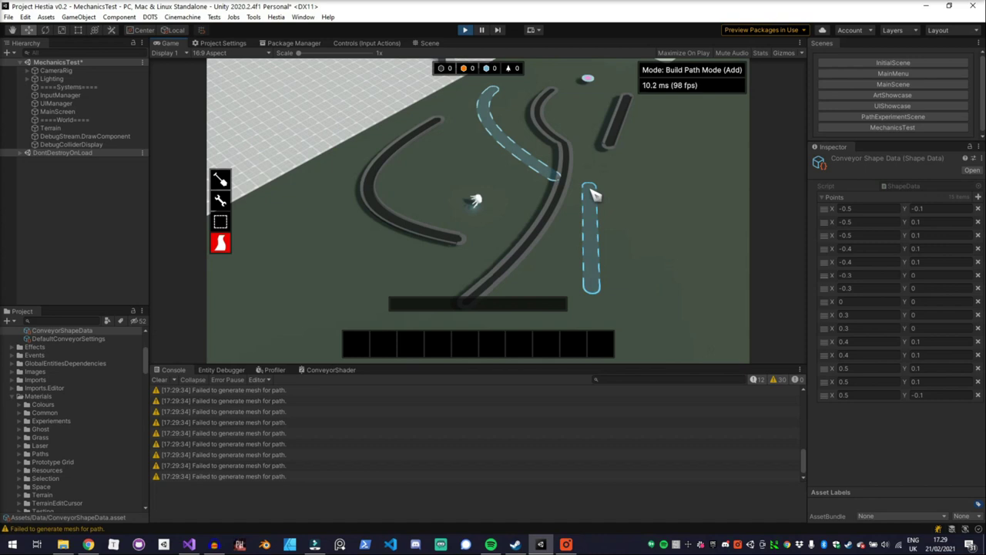
left_click(721, 193)
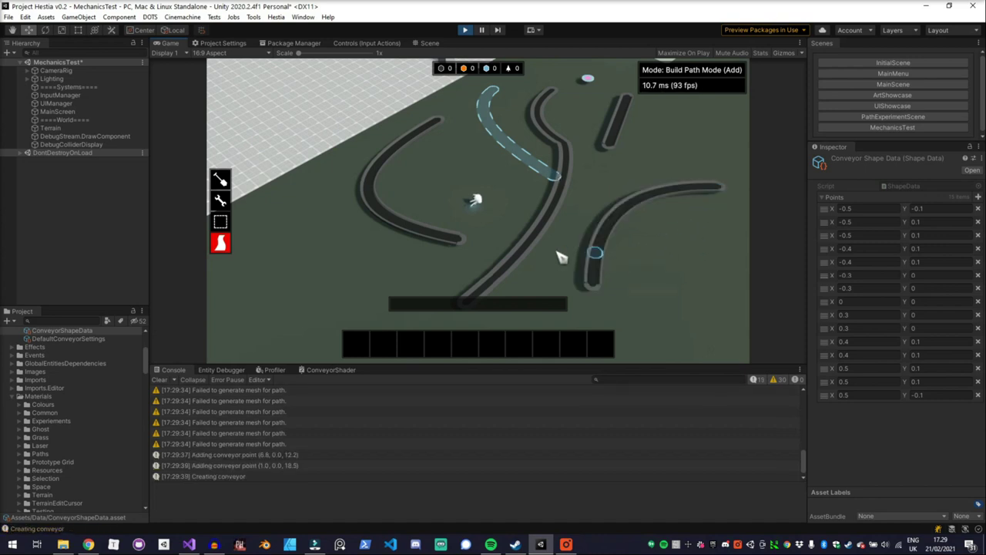
Step: Build two straight conveyors: one from (26.3, 0, 4.6) to (18.5, 0, 10.5), another from (0.0, 0, 12.1) across the nearby curved conveyor
left_click(282, 284)
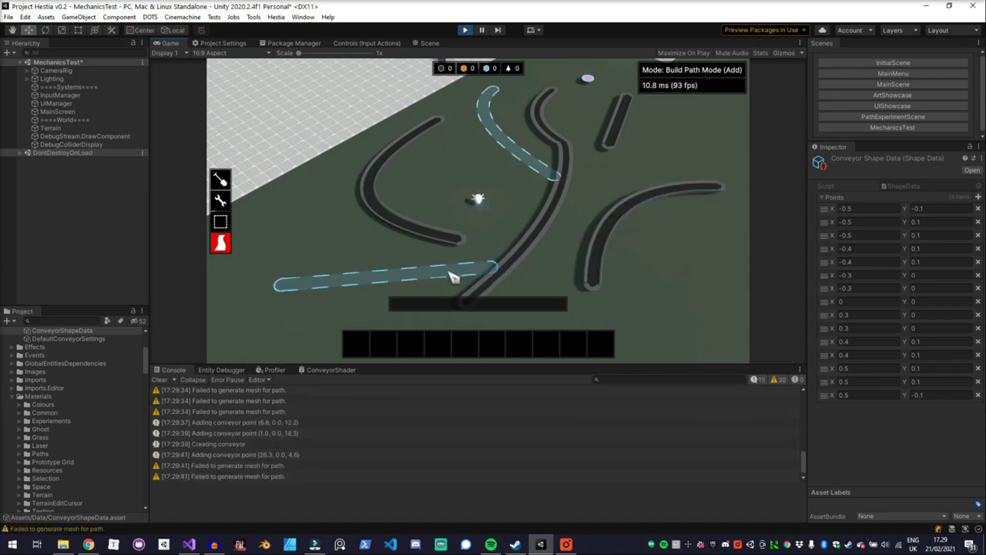
double_click(447, 272)
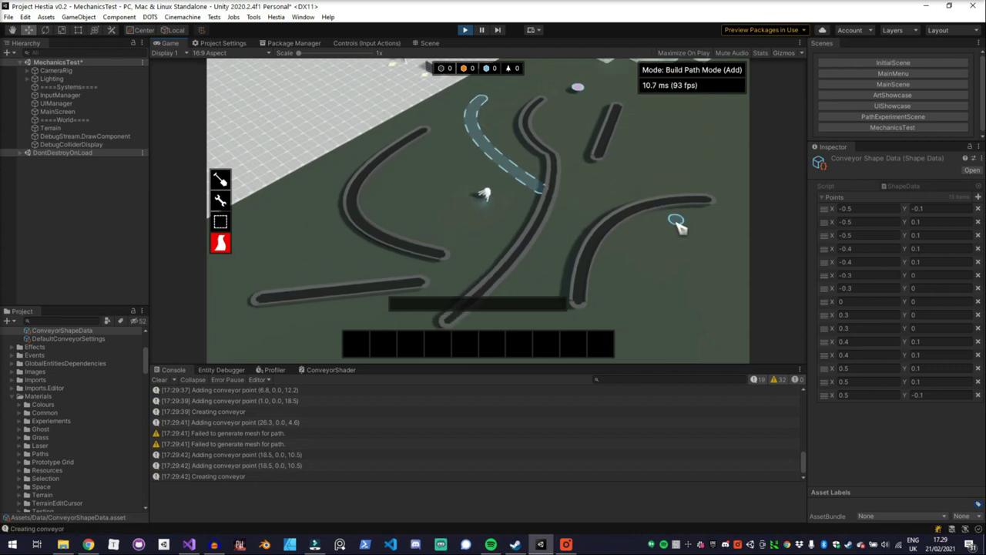
left_click(555, 148)
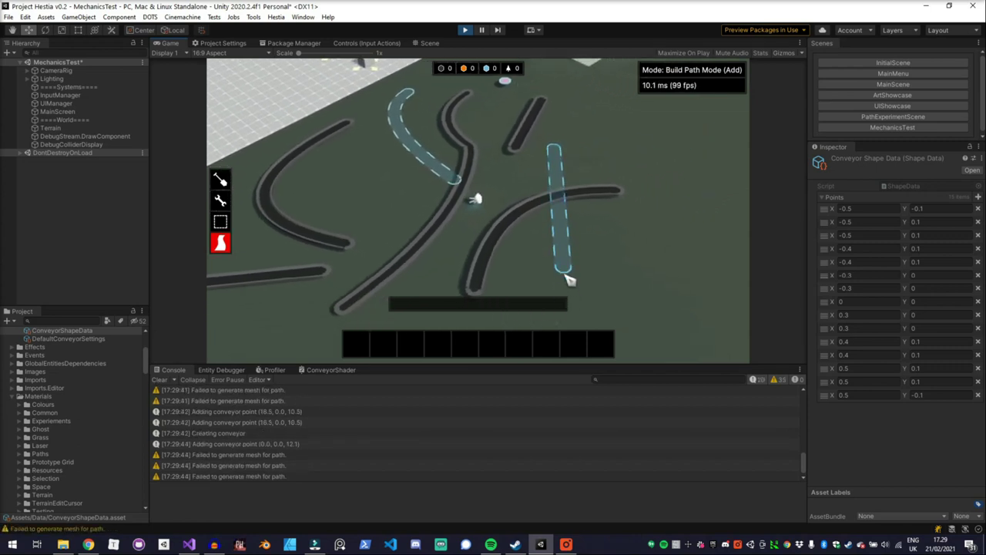
double_click(566, 279)
Step: Build an S shape on empty ground from two curved conveyors, ending the second at about (3.1, 0, 24.9)
scroll(563, 275, "down", 3)
key("w")
key("d")
left_click(572, 156)
left_click(496, 164)
double_click(574, 206)
left_click(618, 239)
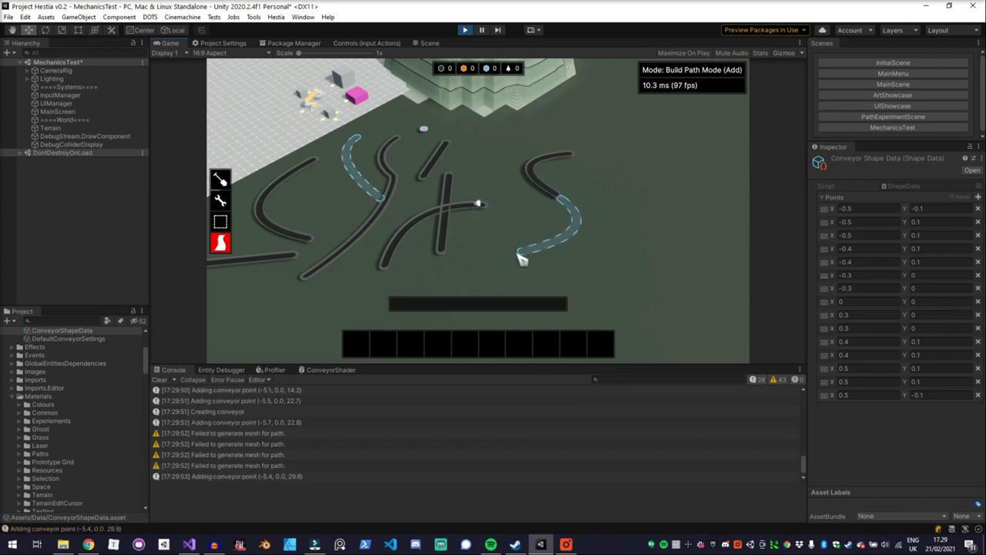
double_click(517, 252)
Step: Build a curved conveyor beside the S, shaped like a lowercase l and starting at about (-13.9, 0, 21.7)
left_click(596, 157)
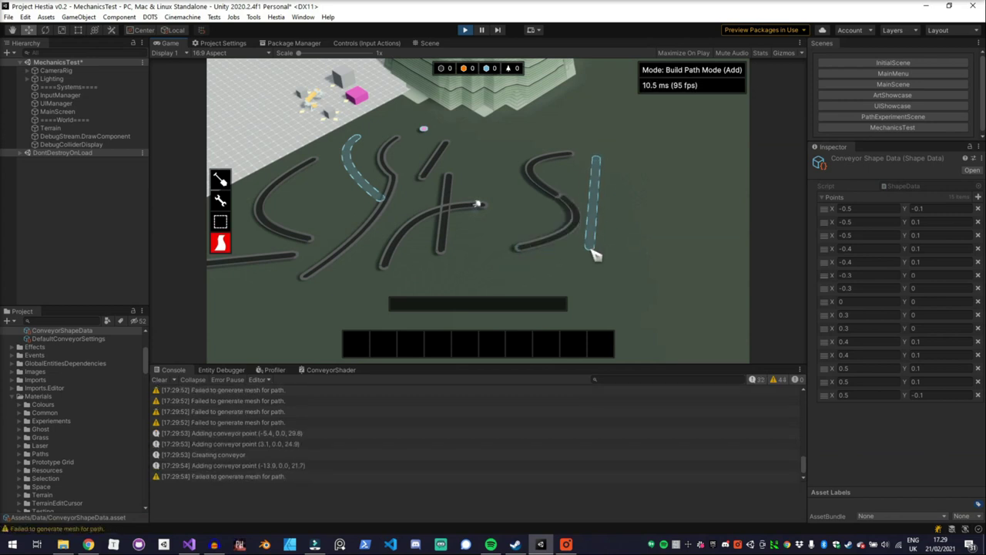
left_click(593, 254)
double_click(636, 239)
Step: Build curved conveyors forming an e after the l, with the final stroke running from (-12.8, 0, 28.1) to (-10.3, 0, 36.8)
left_click(660, 218)
left_click(675, 193)
double_click(646, 184)
left_click(641, 187)
left_click(660, 245)
double_click(699, 244)
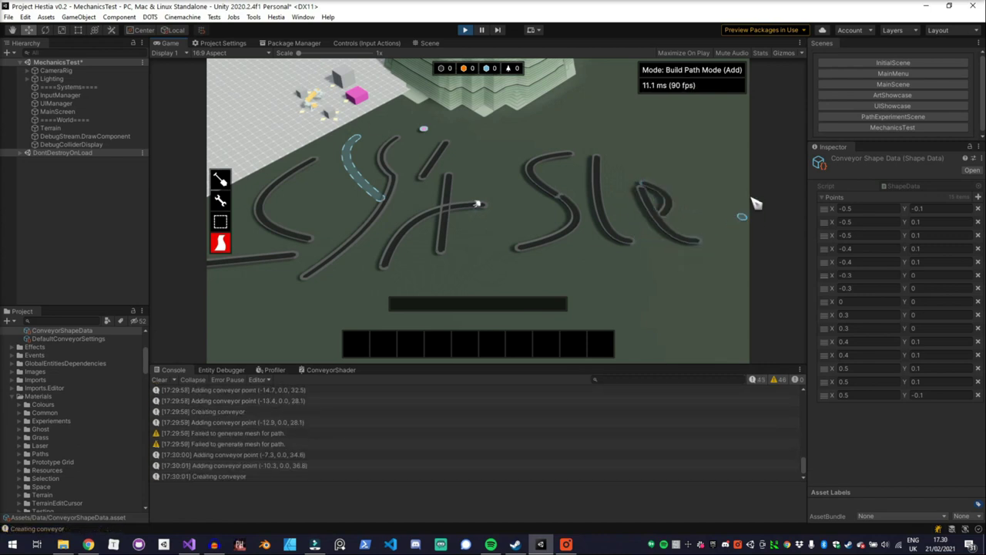
double_click(709, 249)
left_click(709, 252)
double_click(728, 213)
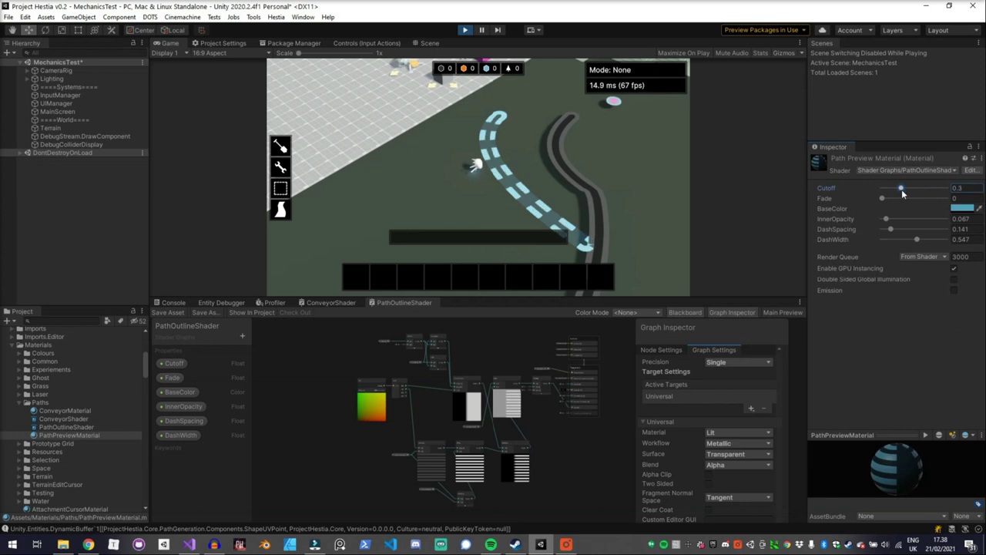
Step: Set the path preview material's Cutoff to 0.824, Fade to 0.161, InnerOpacity to 0.043, DashSpacing to 0.181 and DashWidth to 0.482
left_click_drag(903, 193, 913, 241)
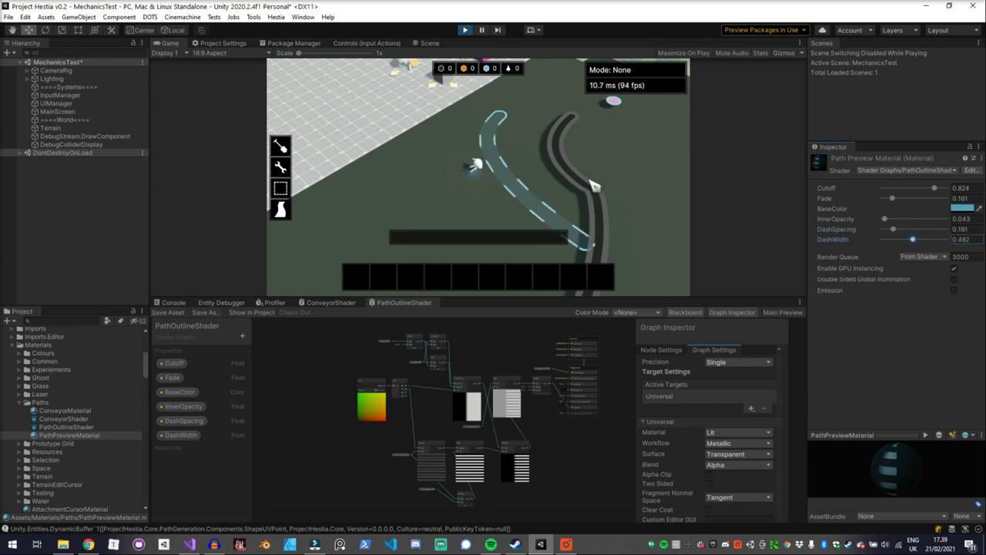
left_click(548, 186)
key("d")
key("s")
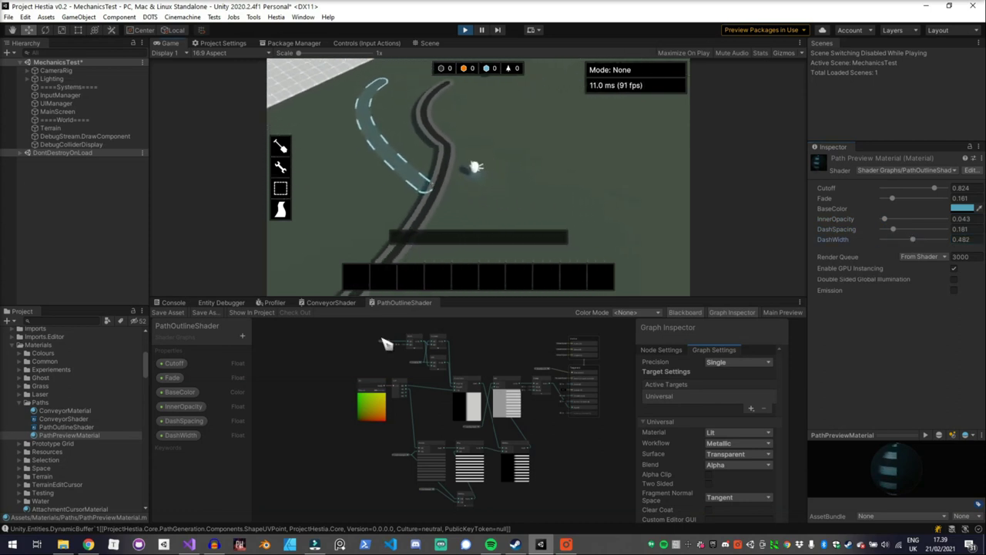
Step: Change the RailColor of ConveyorMaterial to a muted dark red
left_click(62, 412)
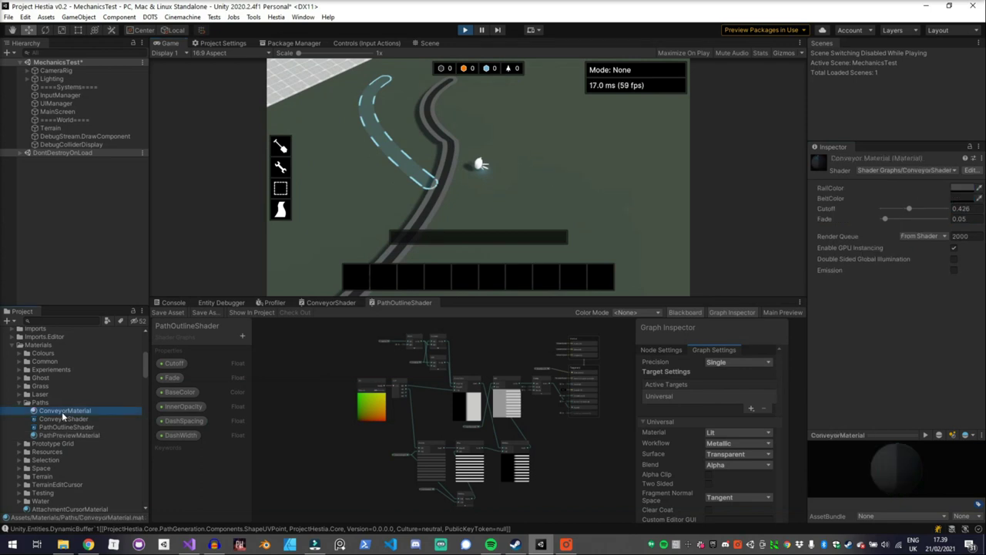
left_click(963, 198)
left_click_drag(930, 243, 915, 279)
left_click(976, 180)
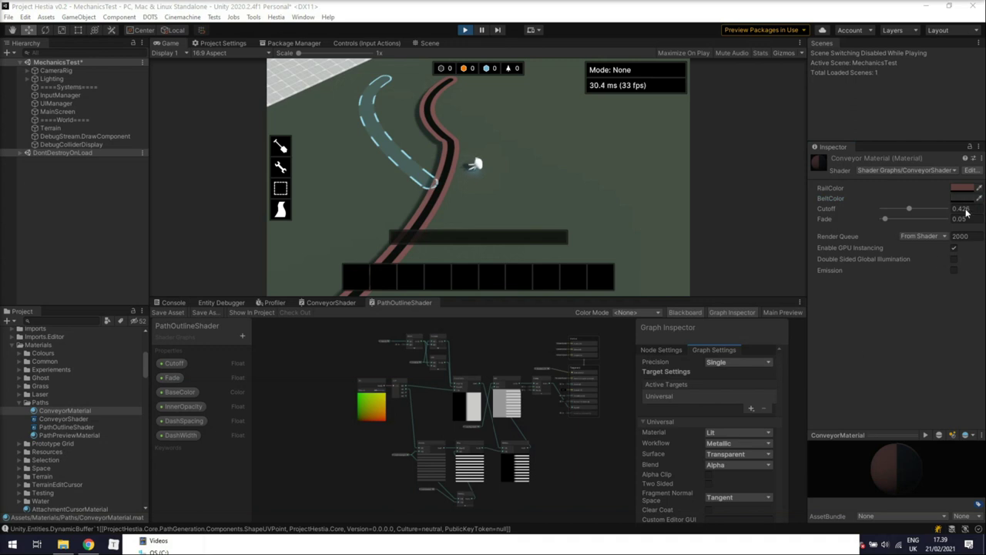
Step: Change the BeltColor of ConveyorMaterial to a light muted red, and set its Cutoff to 0.257 and Fade to 0.542
left_click(964, 198)
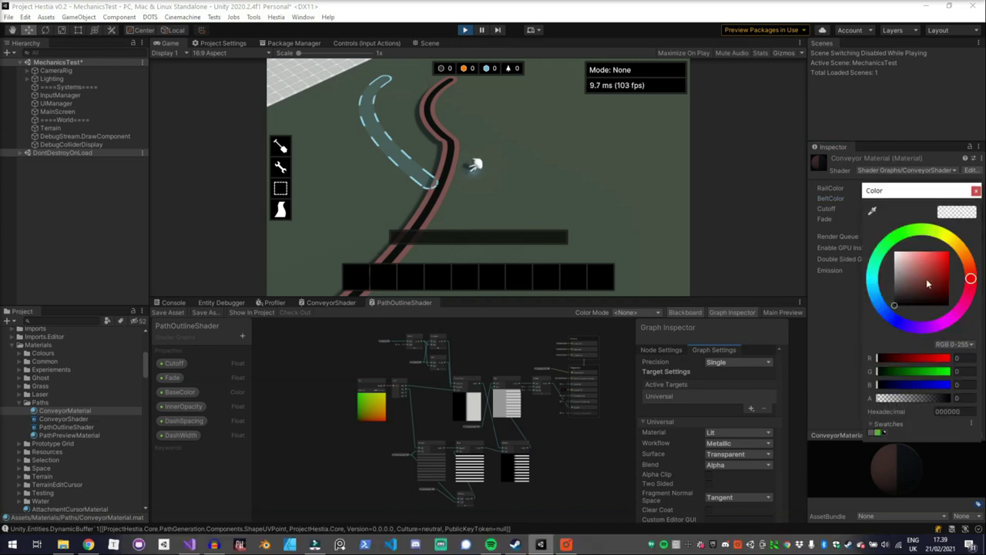
left_click_drag(925, 289, 910, 282)
left_click(797, 244)
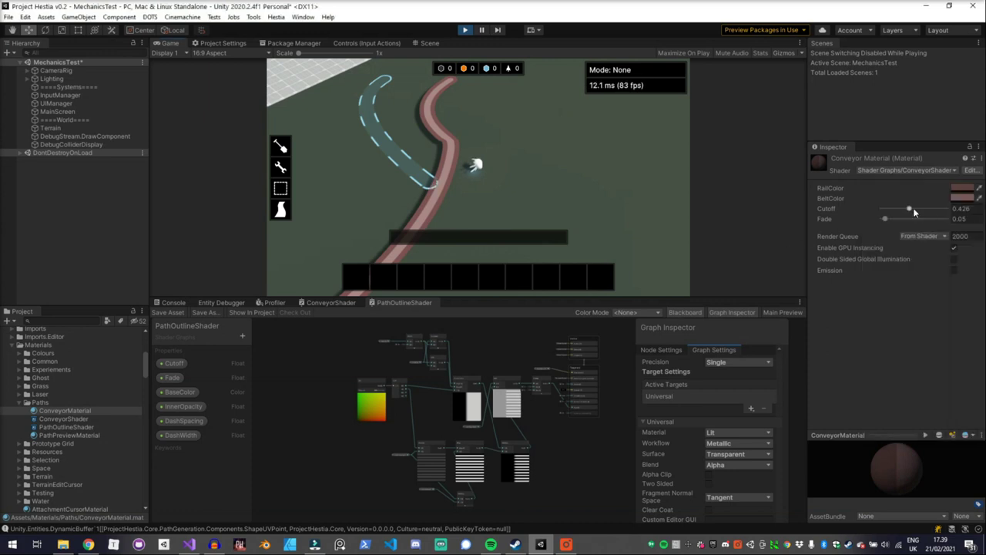
mouse_move(912, 210)
left_mouse_down()
mouse_move(903, 218)
mouse_move(916, 222)
left_mouse_up()
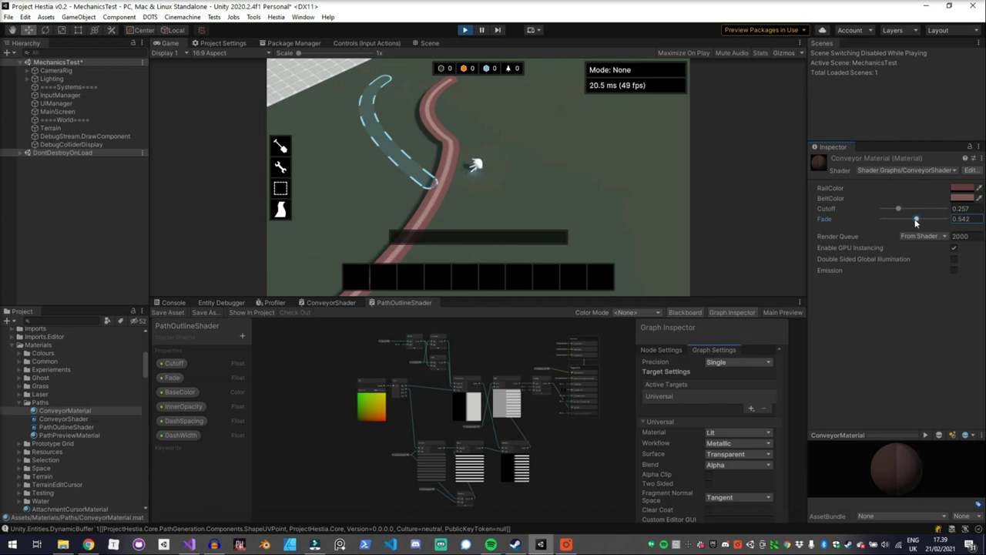
left_click(962, 188)
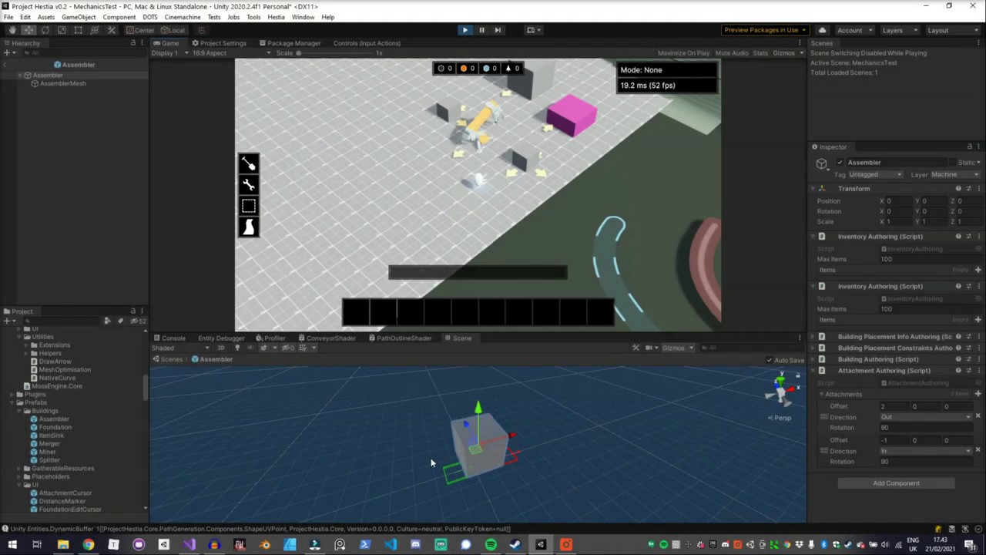
Step: Examine the Assembler prefab's input and output attachment markers from different angles alongside its Attachment Authoring settings
left_click_drag(429, 466, 532, 454, "alt")
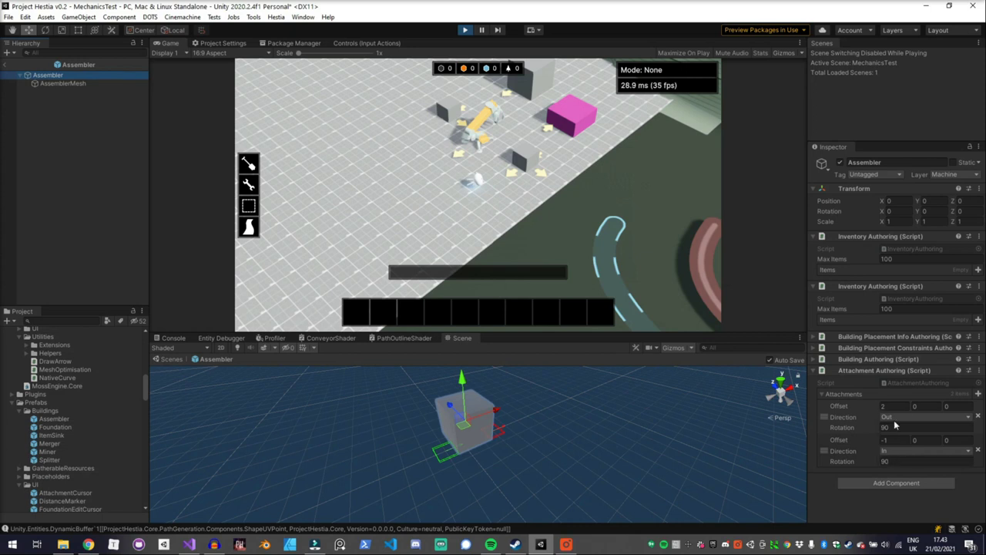
left_click(383, 440)
left_click_drag(378, 438, 415, 415, "alt")
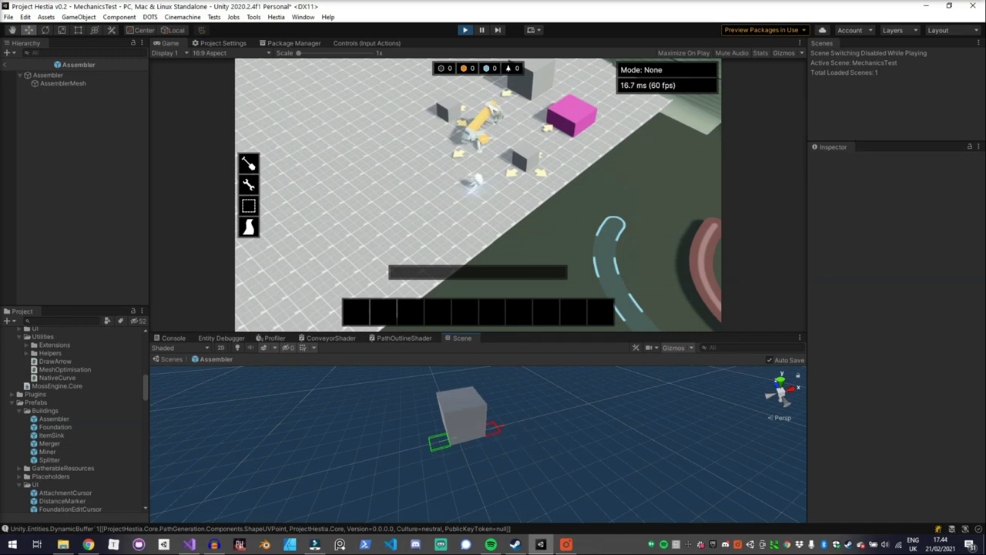
Step: Examine the attachment direction arrows around the buildings placed on the foundation, from close up and from several angles
key("d")
scroll(517, 194, "up", 3)
middle_click_drag(517, 194, 495, 178)
key("w")
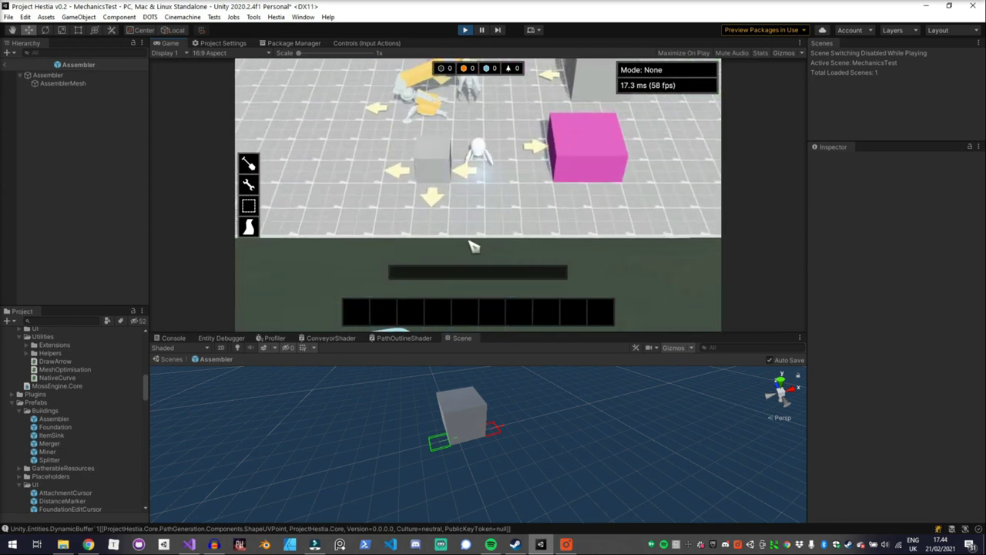
key("w")
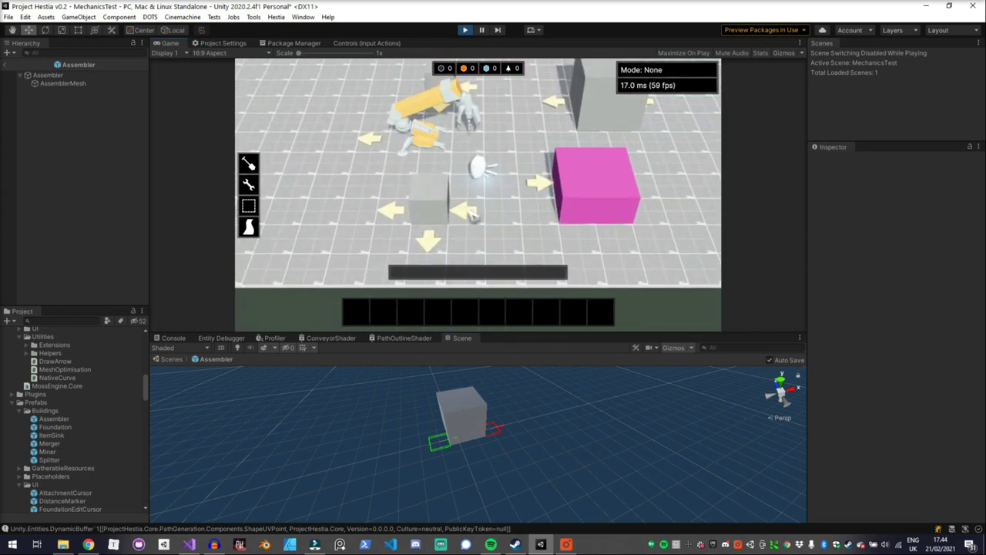
scroll(545, 193, "down", 5)
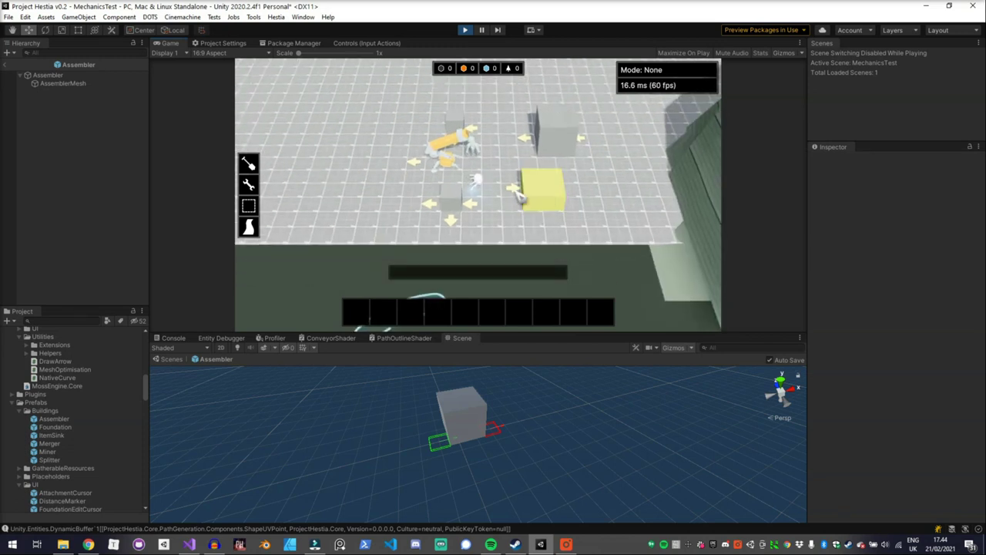
key("e")
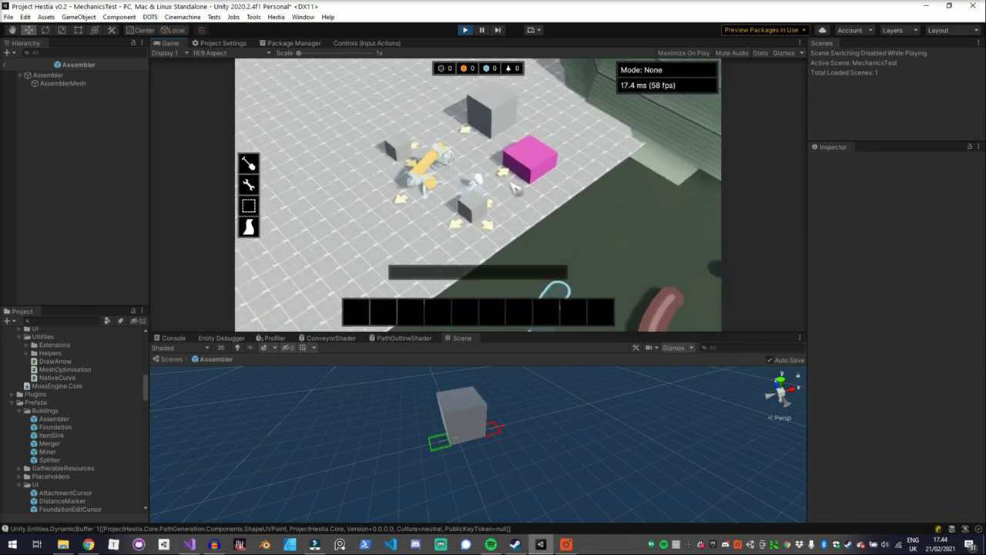
middle_click_drag(491, 171, 437, 148)
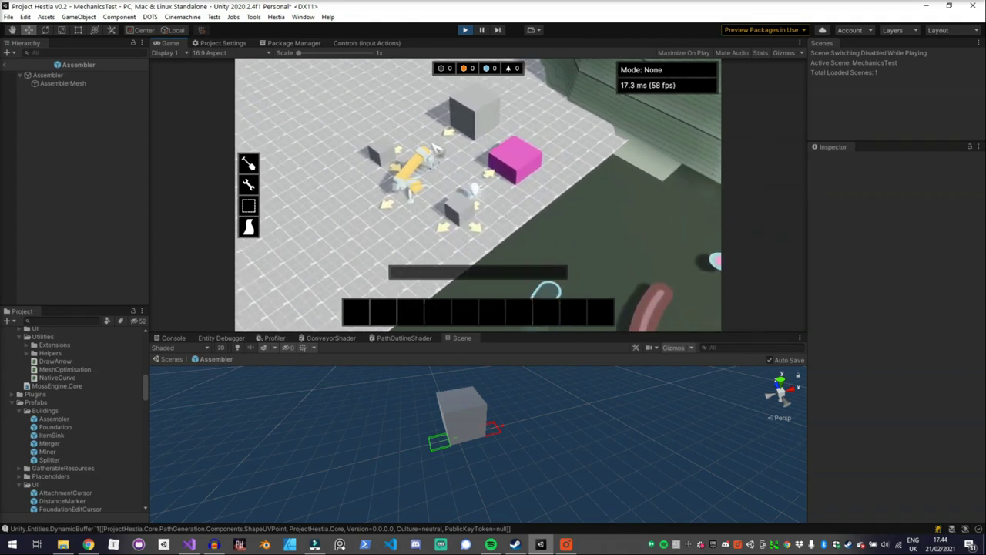
key("a")
key("w")
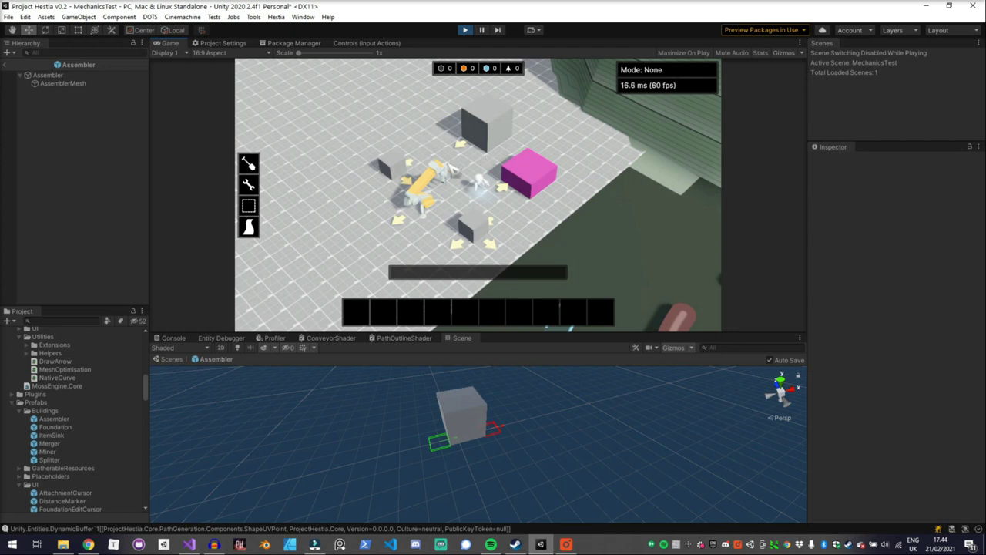
key("s")
key("d")
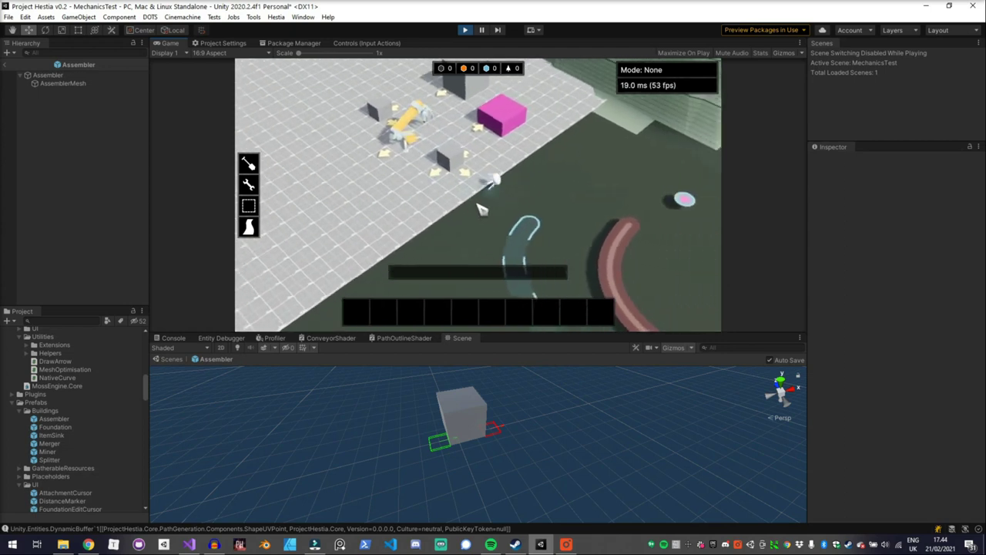
key("w")
key("d")
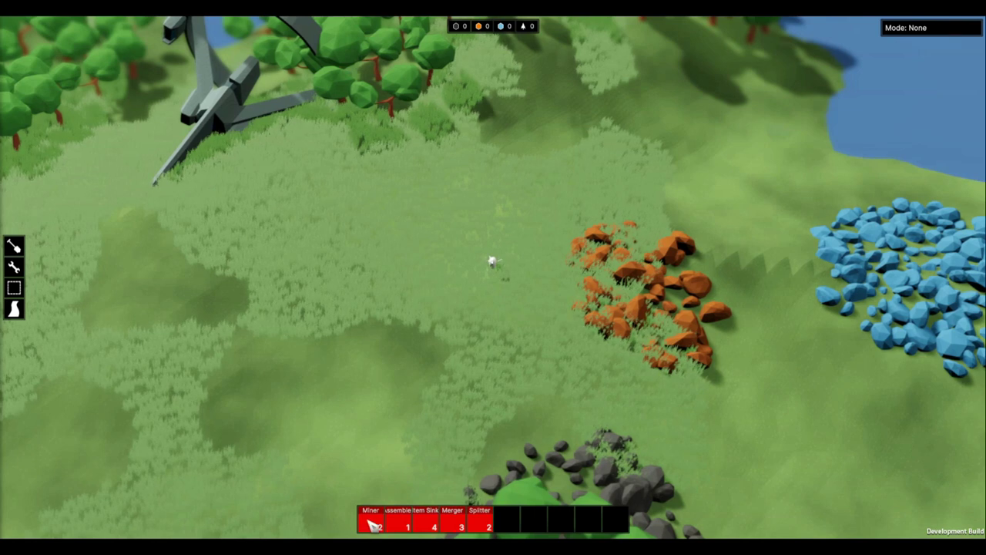
Step: Place a miner on the orange copper deposit and check its inventory
left_click(373, 526)
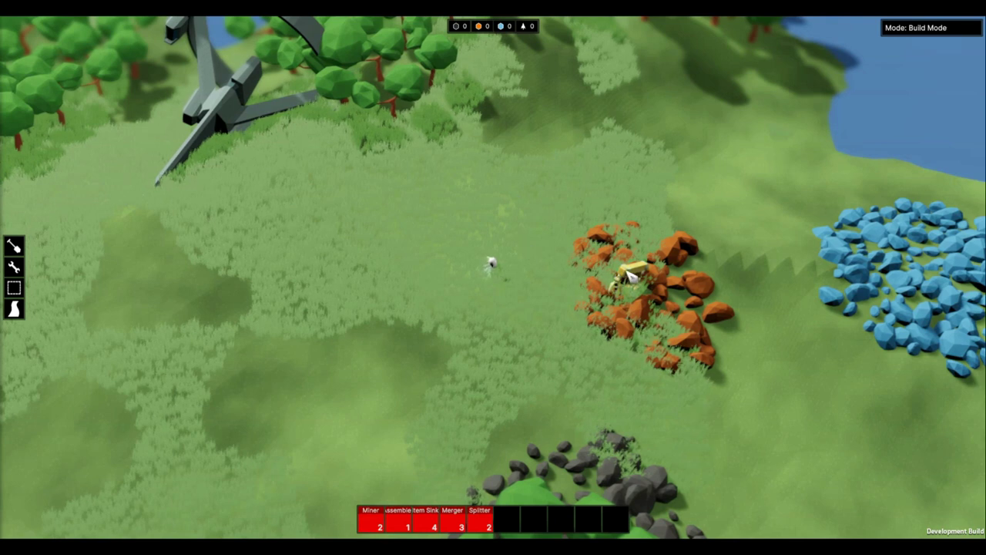
key("Tab")
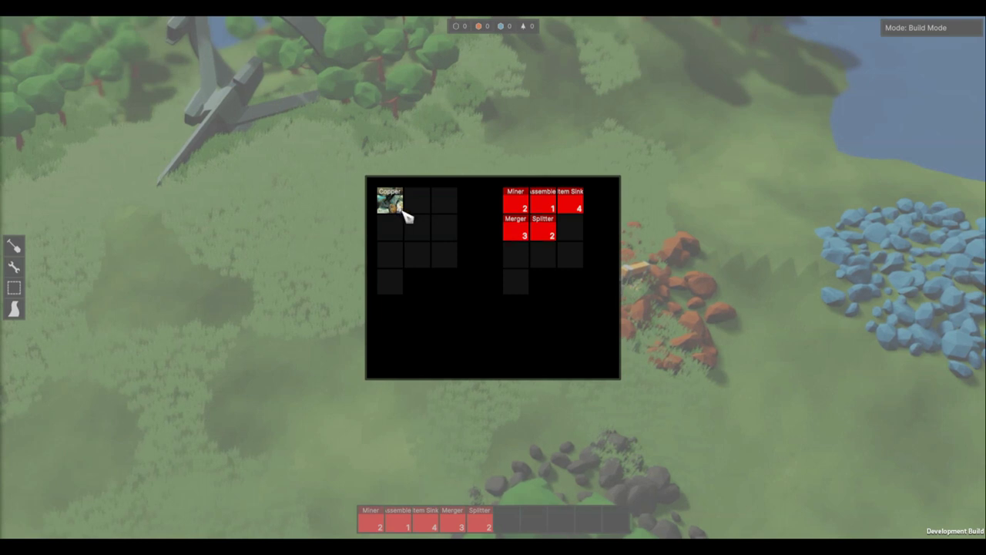
key("Tab")
Step: Place a miner on the blue rock deposit
left_click(364, 523)
key("s")
key("d")
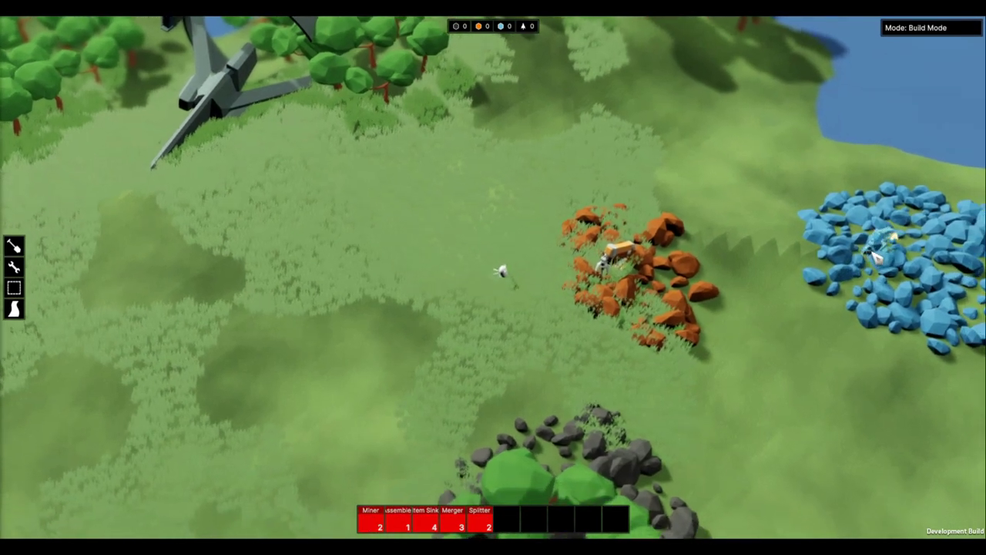
left_click(871, 250)
Step: Place a miner on the dark coal deposit beside the trees
key("d")
left_click(375, 518)
key("w")
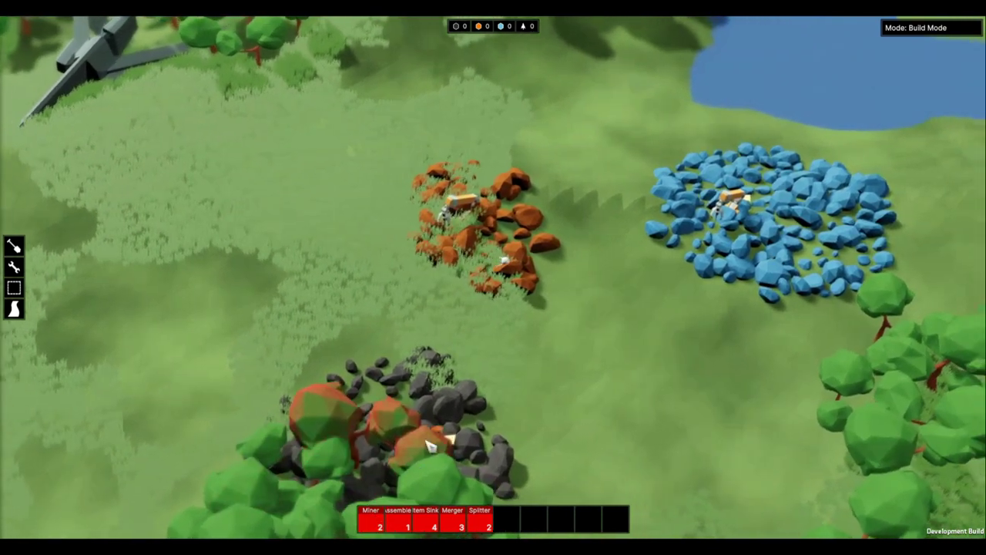
left_click(406, 386)
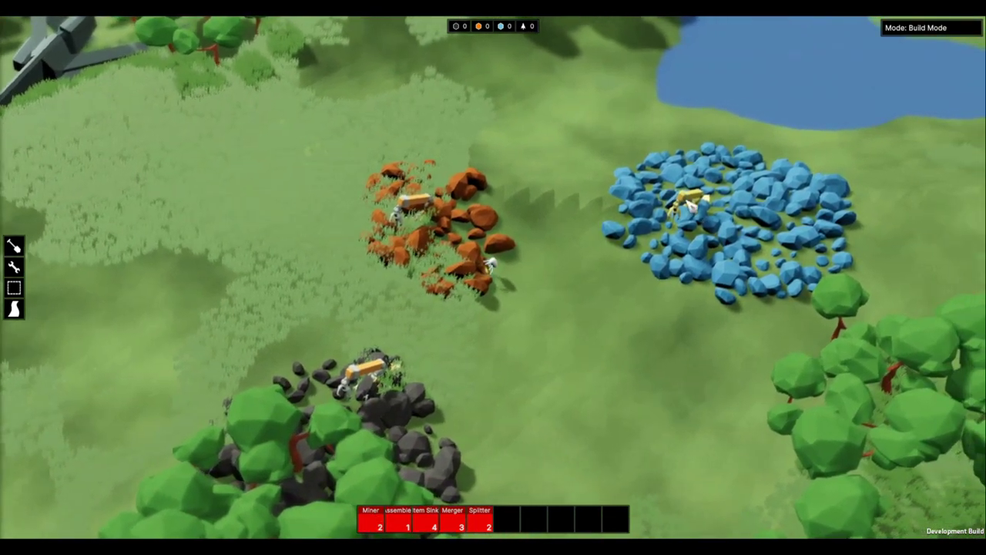
Step: Leave build mode and check the contents of the newly placed miners' inventories
key("Tab")
key("Escape")
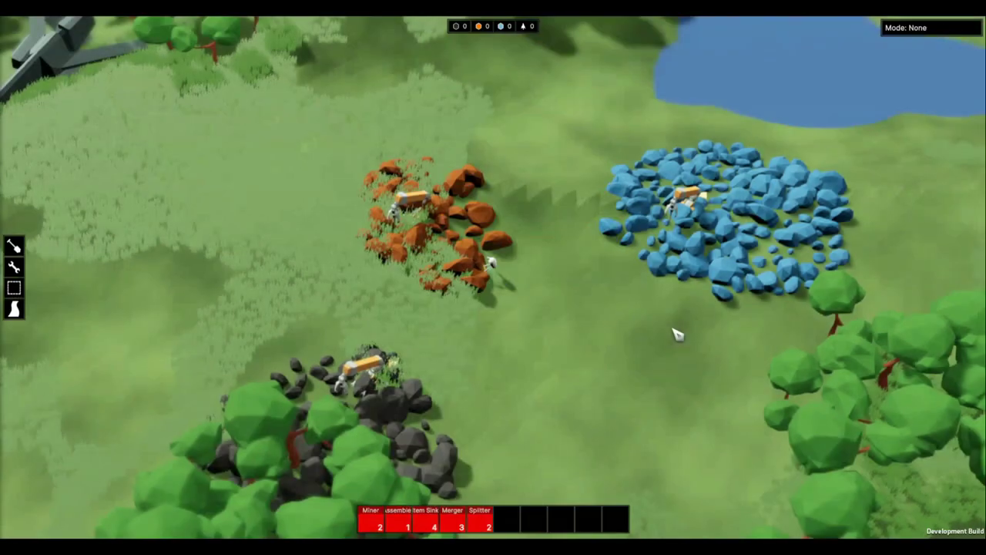
key("Tab")
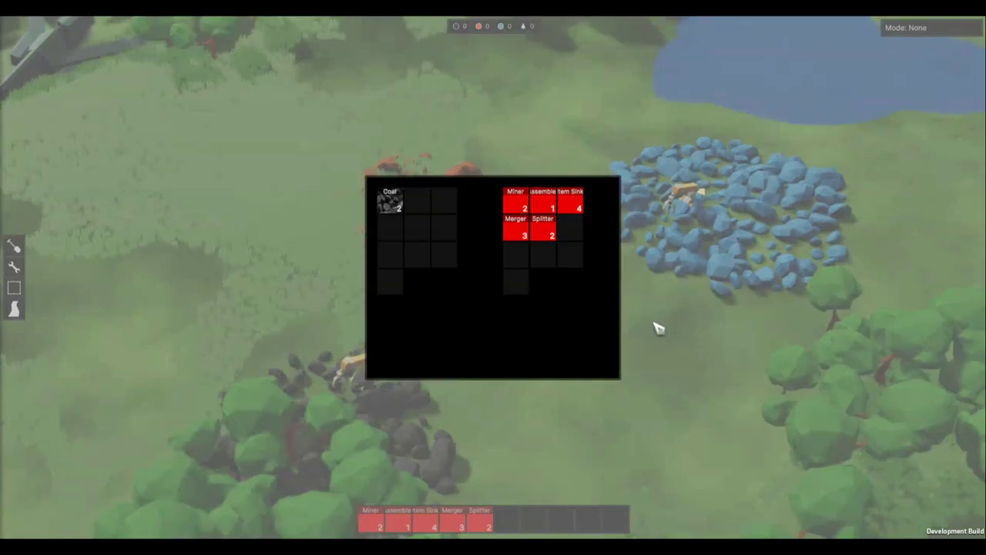
key("Tab")
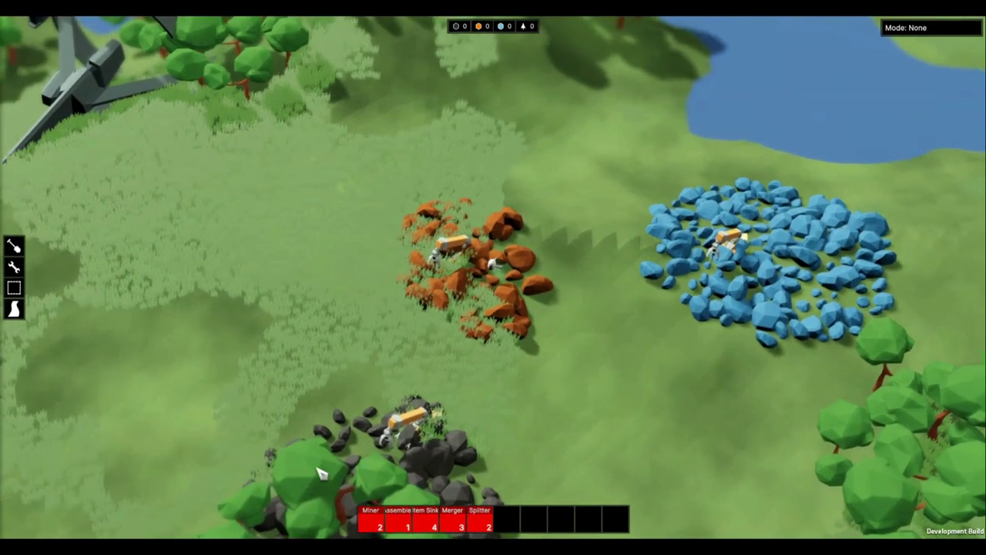
Step: Place a second miner on the orange copper deposit, rotated so its output faces the coal deposit
left_click(382, 524)
key("r")
key("s")
key("a")
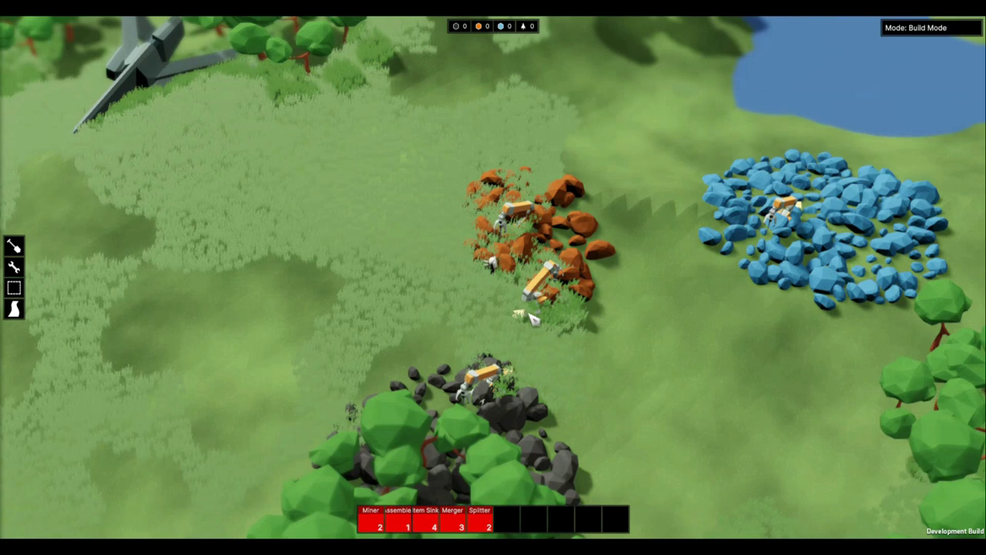
middle_click_drag(507, 324, 569, 287)
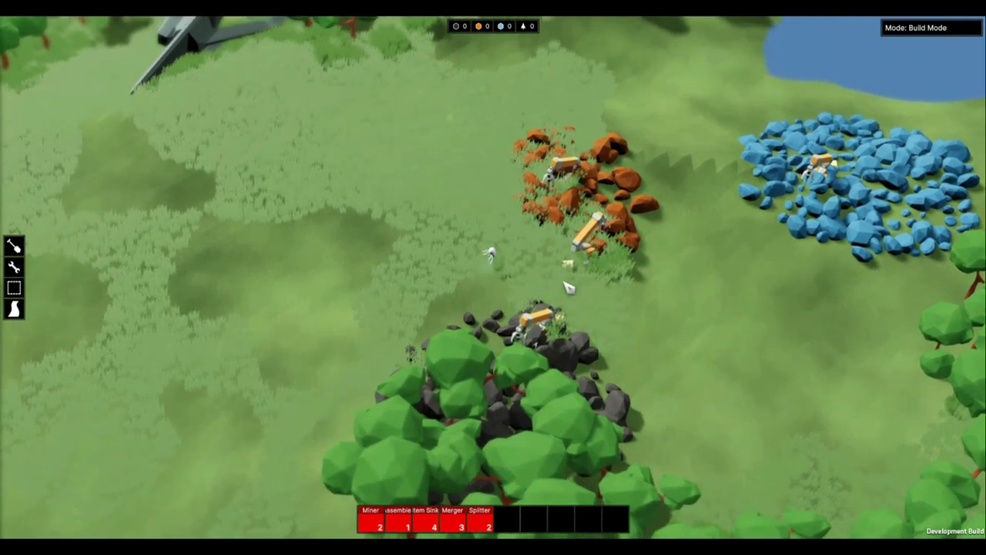
Step: Build a large rectangular foundation on the open grass beside the copper and coal deposits
key("w")
scroll(578, 304, "up", 5)
scroll(616, 323, "down", 5)
key("a")
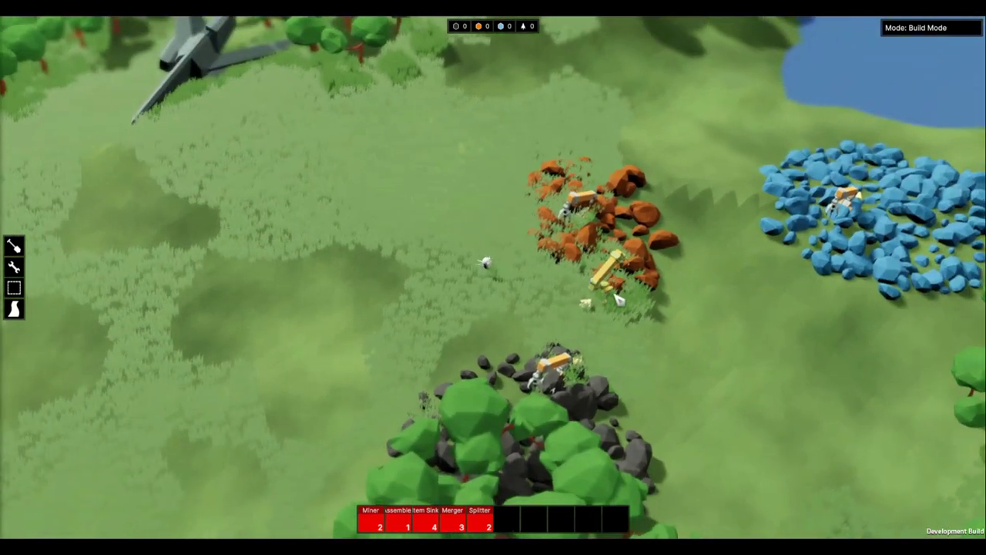
key("a")
key("s")
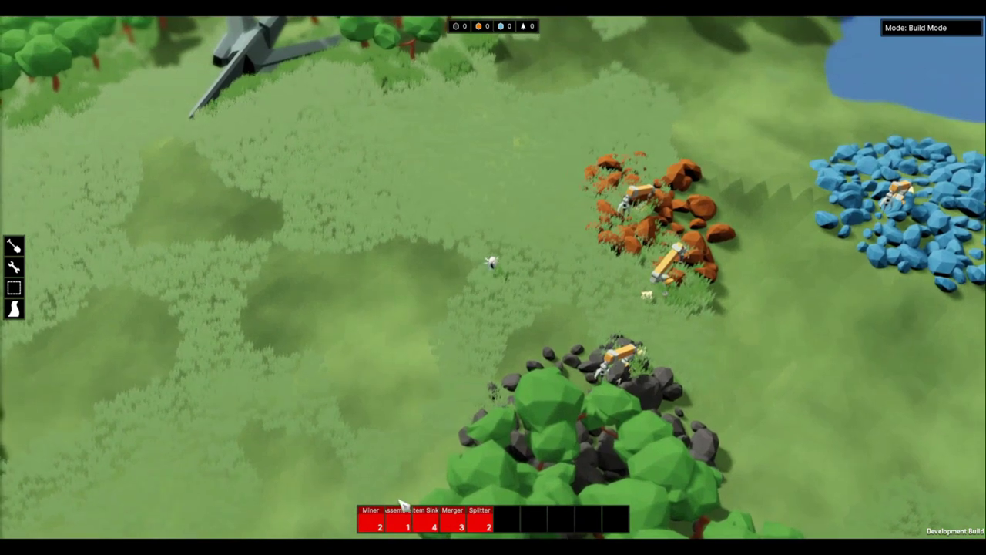
left_click(14, 287)
left_click_drag(386, 181, 222, 436)
left_click(257, 406)
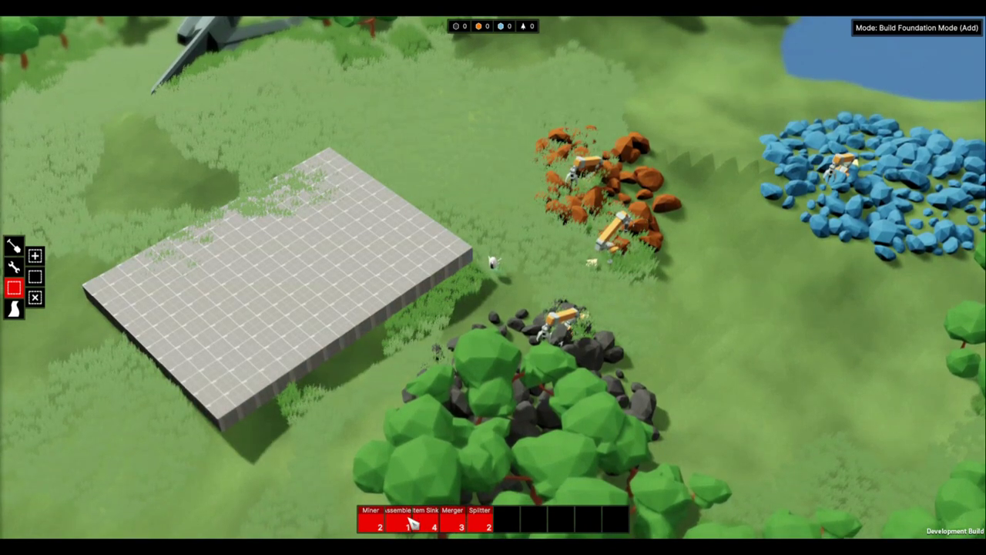
Step: Place a rotated assembler on the foundation, toward the end nearest the copper deposit
left_click(385, 522)
key("r")
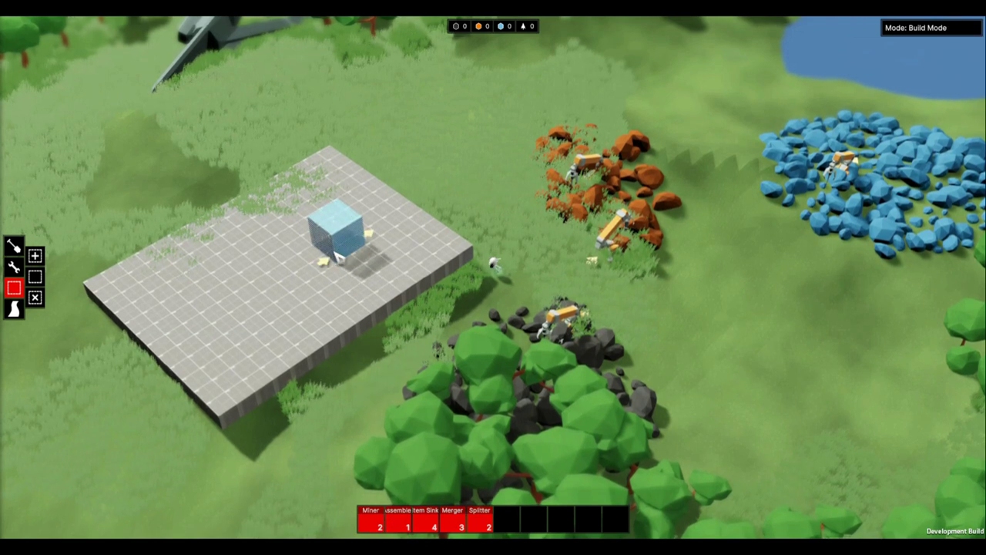
left_click(338, 256)
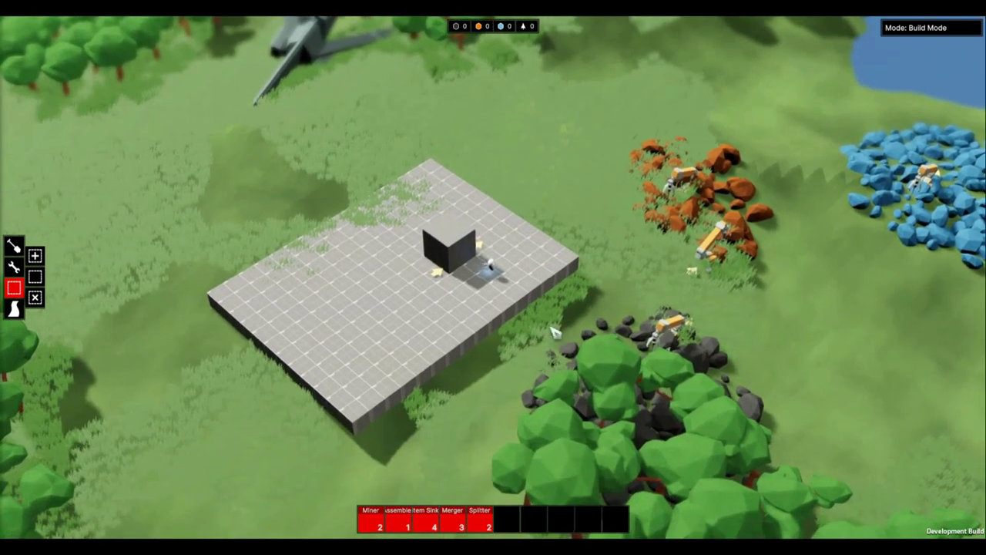
Step: Lay a conveyor path from the first copper miner onto the near edge of the foundation
key("s")
key("a")
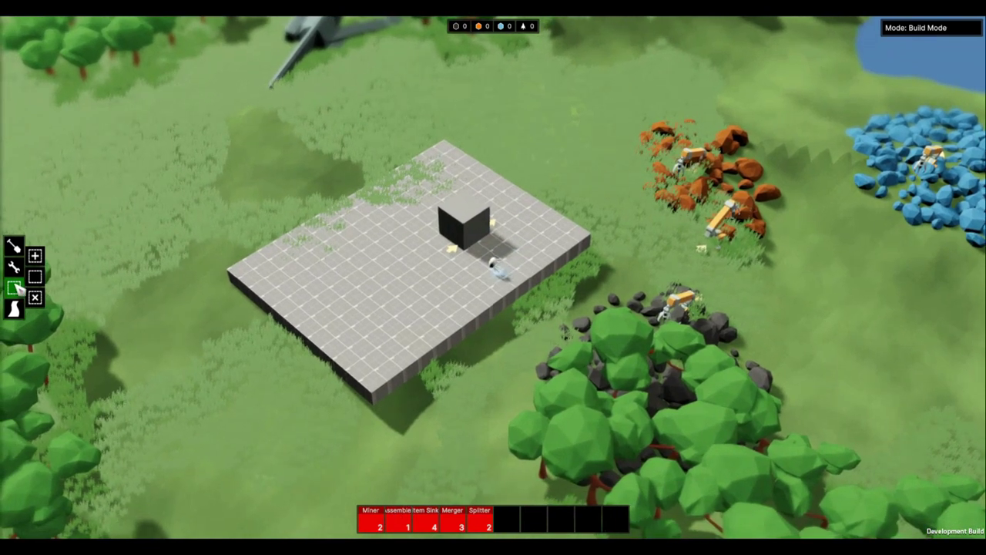
left_click(16, 285)
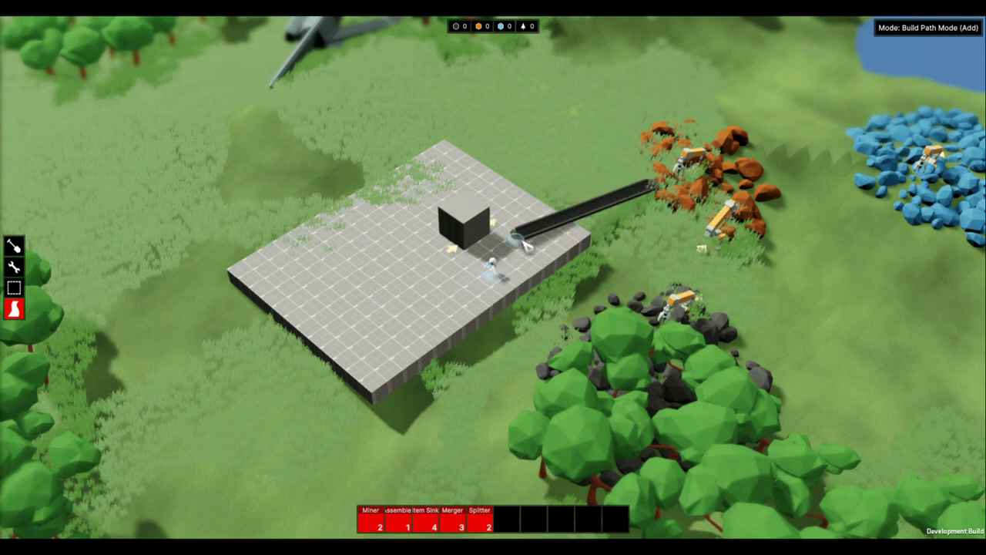
key("s")
key("a")
left_click(547, 215)
Step: Extend the conveyor path along the foundation, around the assembler's corner and back into the assembler's nearest port
key("a")
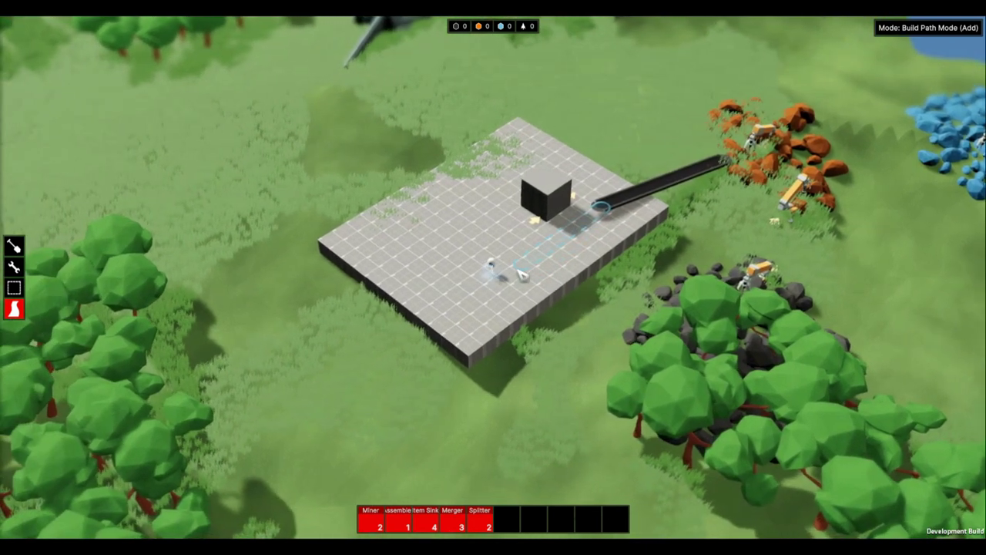
left_click(522, 275)
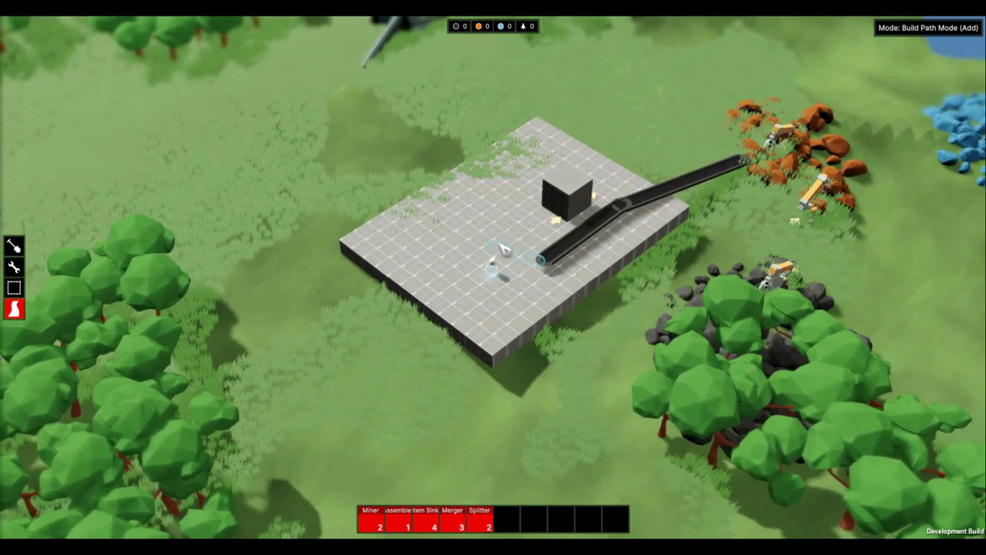
left_click(505, 243)
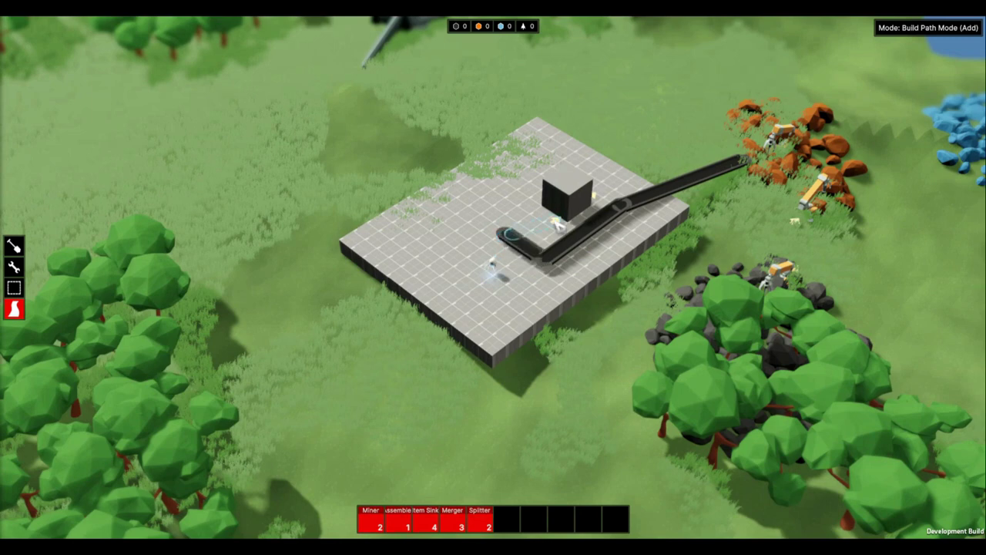
left_click(557, 222)
Step: Examine the assembler, its connected conveyor and its free port from the opposite side of the foundation
key("d")
key("e")
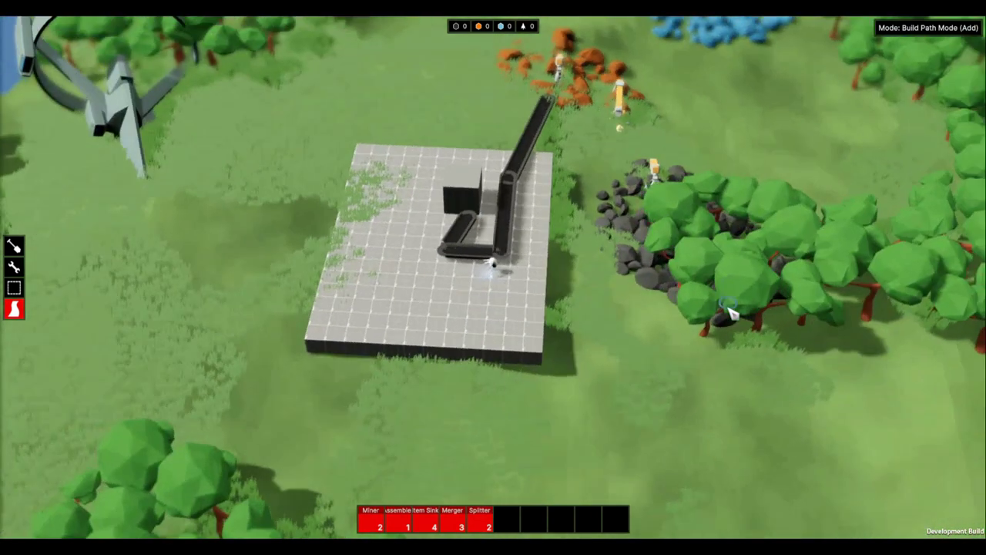
key("a")
key("e")
key("e")
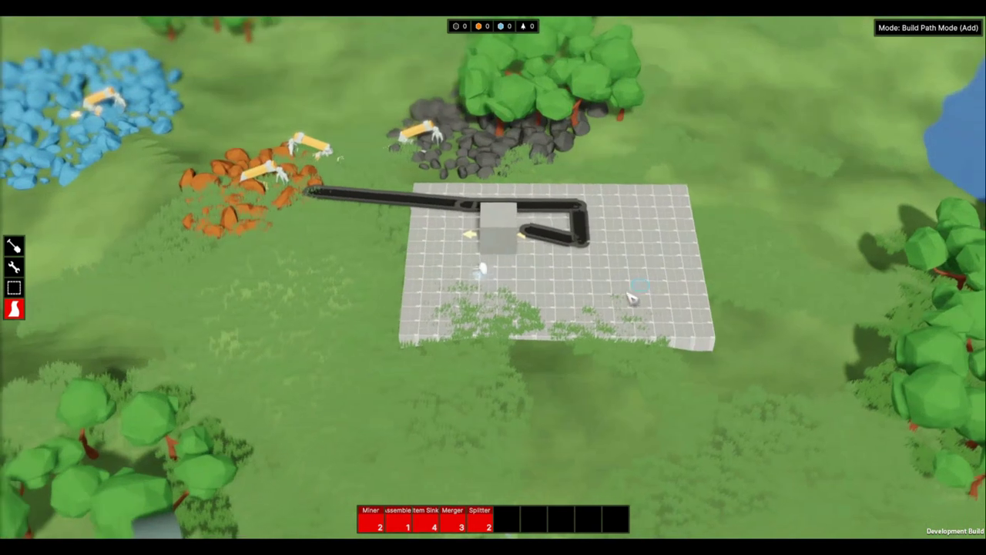
key("a")
key("w")
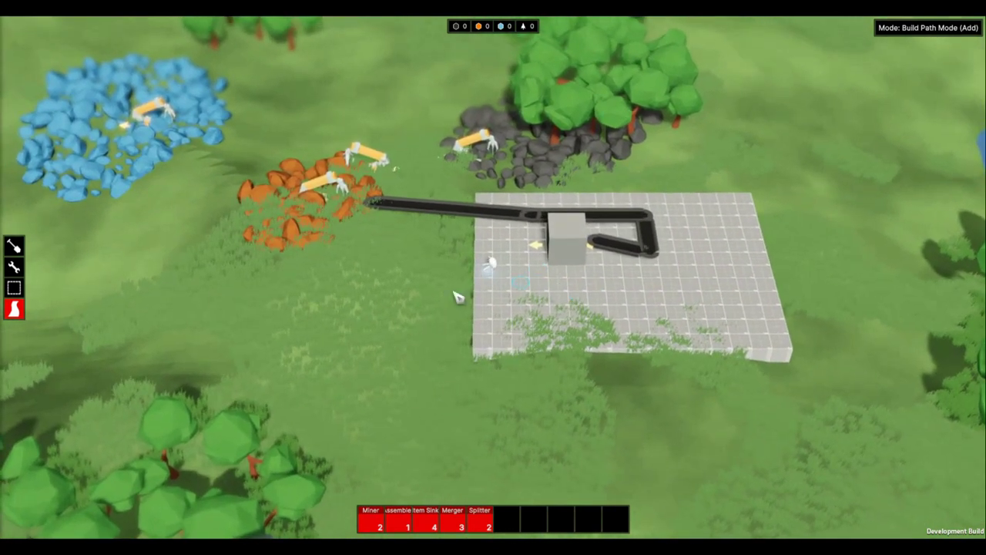
key("w")
key("d")
key("s")
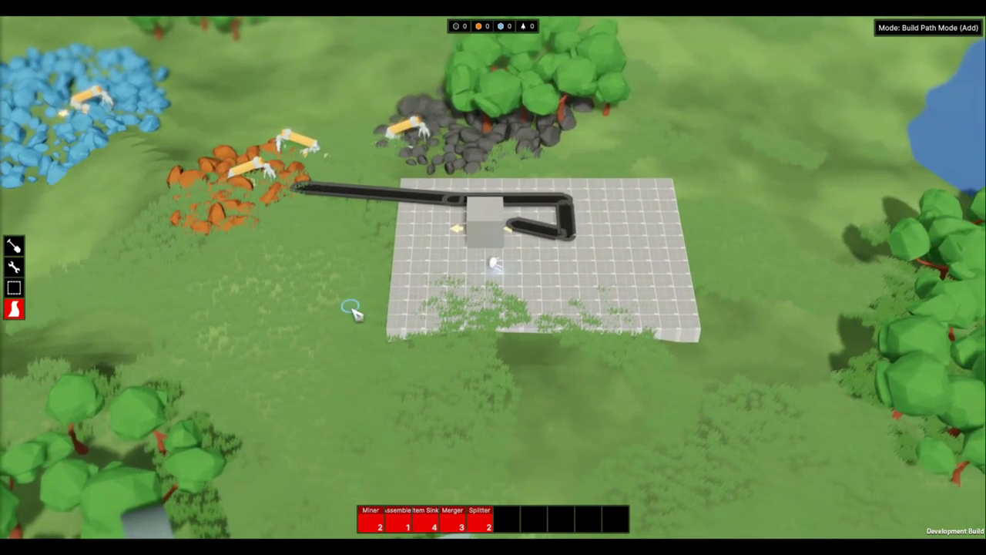